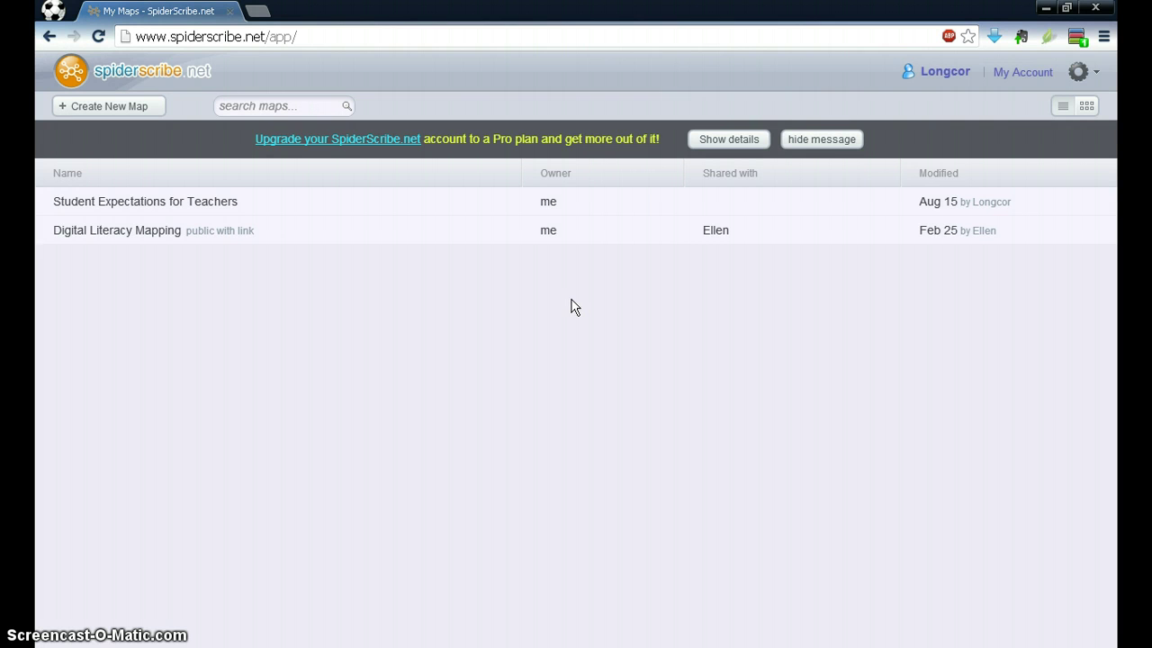
Open the Digital Literacy Mapping map and collapse its Properties and Navigator palettes.
left_click(149, 231)
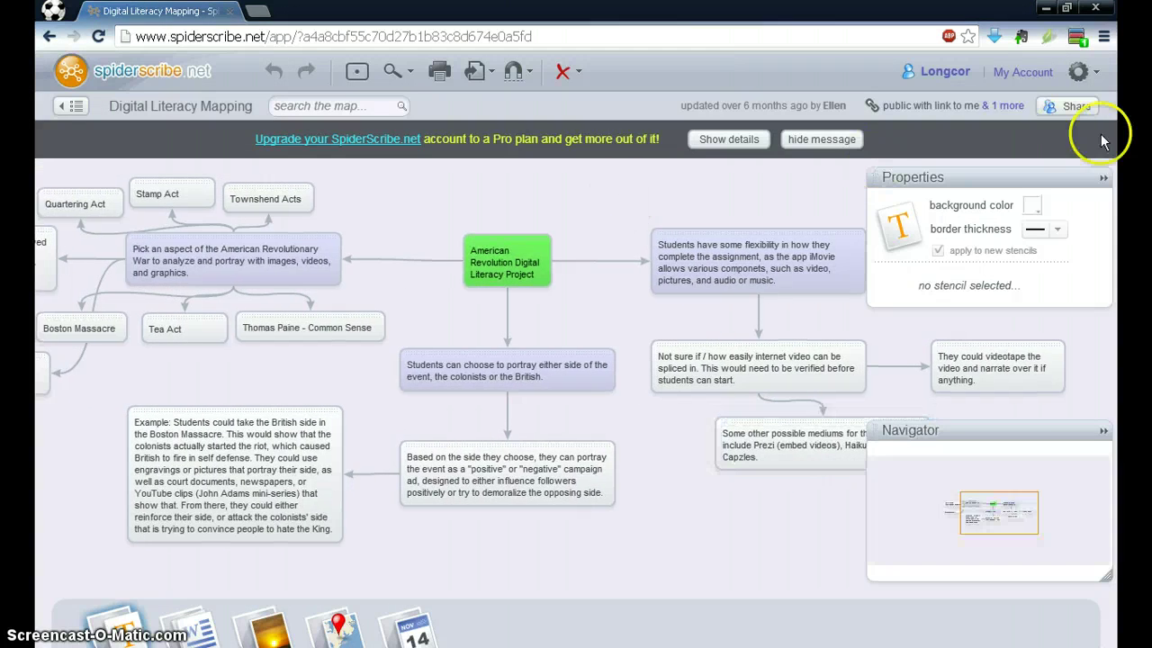
left_click(1103, 177)
left_click(1103, 436)
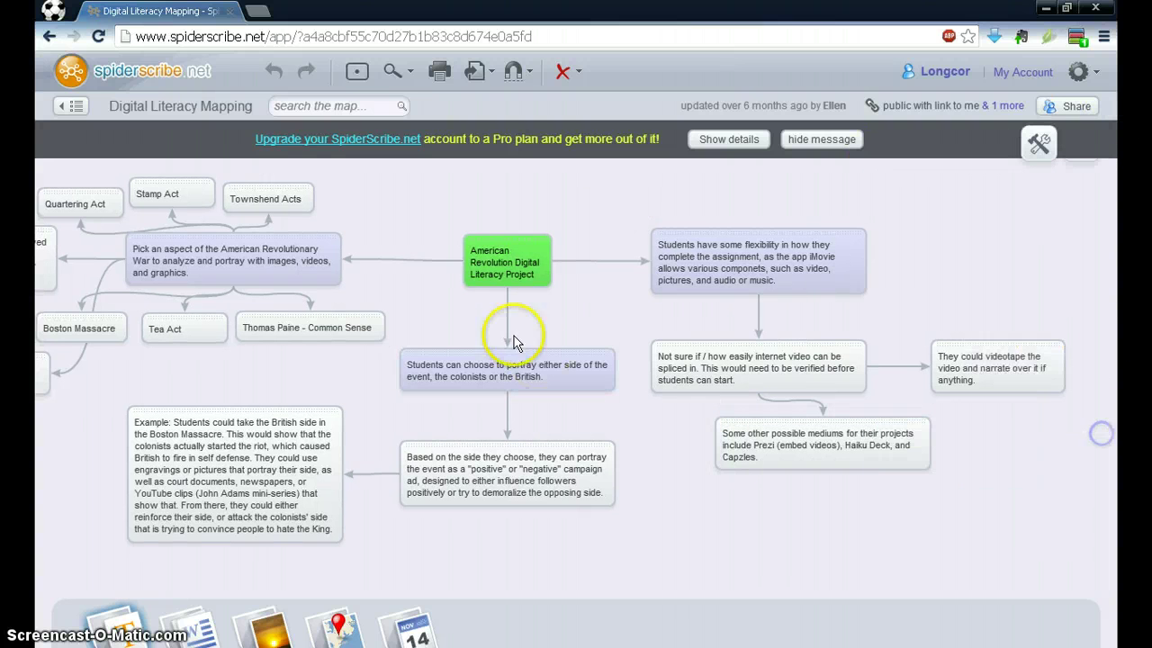
left_click_drag(403, 321, 721, 317)
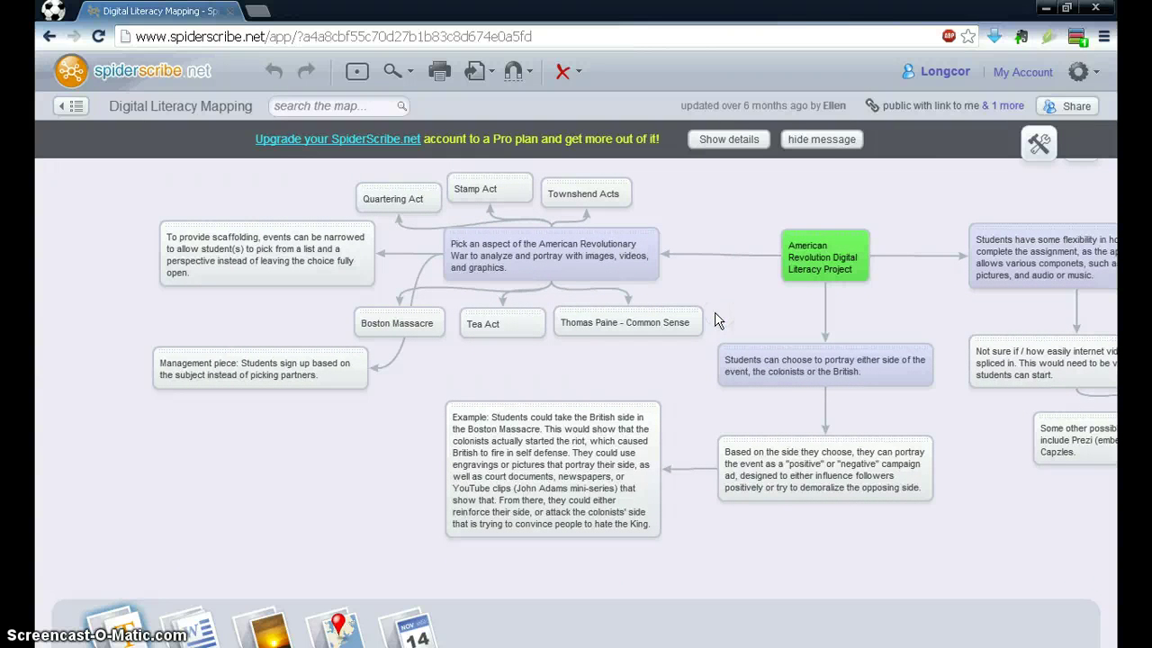
Move the Townshend Acts note away from its group and reattach its connector to the green American Revolution Digital Literacy Project note.
mouse_move(596, 186)
left_mouse_down()
mouse_move(638, 175)
mouse_move(600, 183)
mouse_move(613, 179)
left_mouse_up()
left_click_drag(691, 207, 584, 250)
left_click_drag(493, 249, 505, 219)
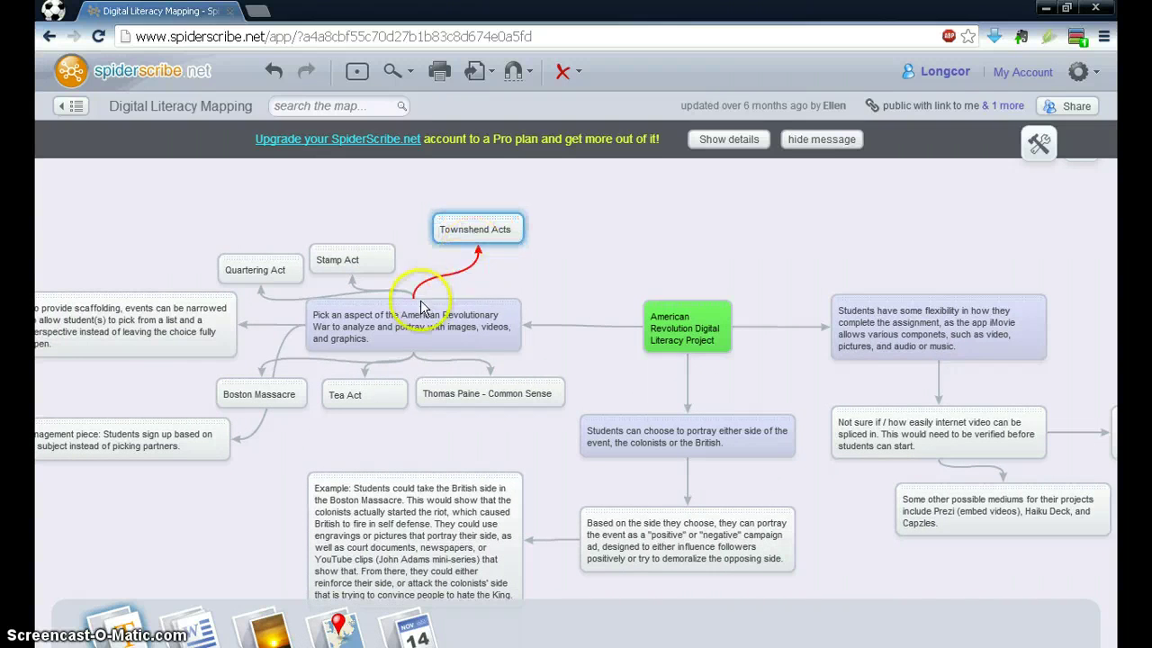
left_click_drag(422, 286, 696, 310)
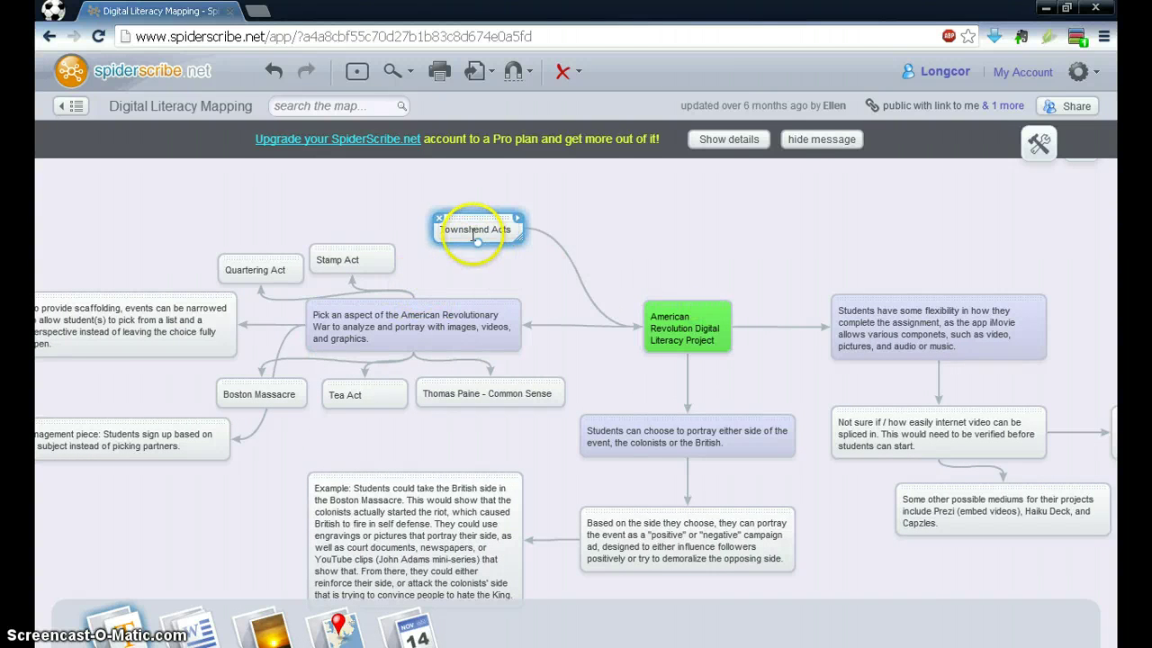
Switch to the Student Expectations for Teachers map and collapse its Properties and Navigator palettes.
left_click_drag(177, 259, 224, 232)
left_click_drag(225, 490, 249, 406)
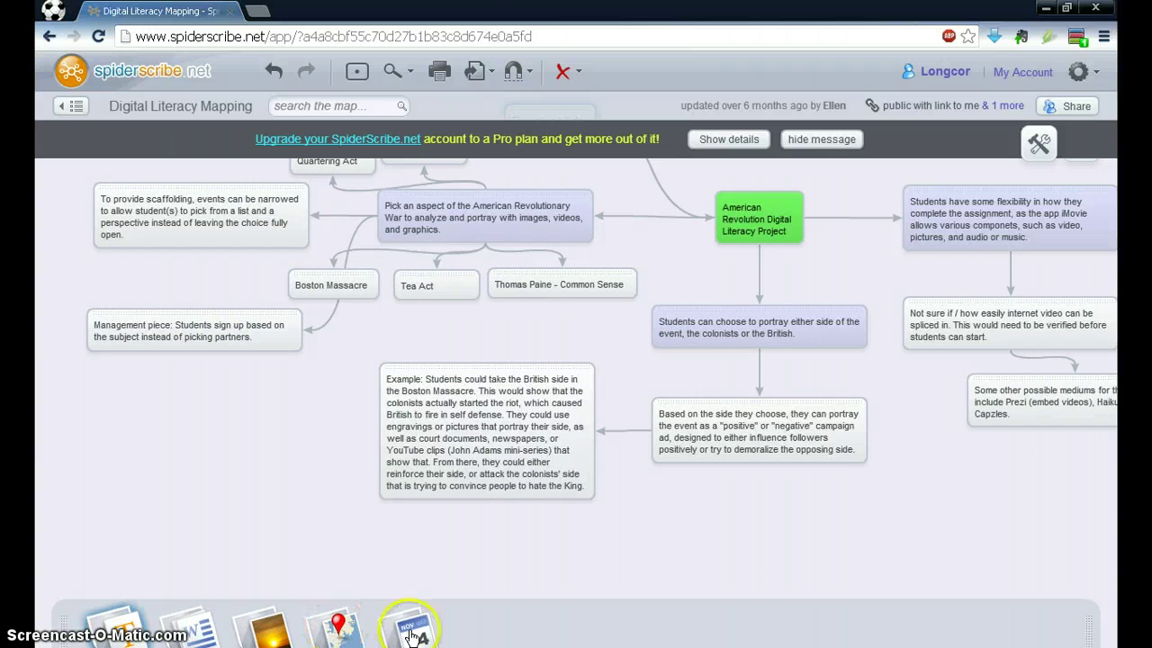
left_click_drag(663, 213, 187, 298)
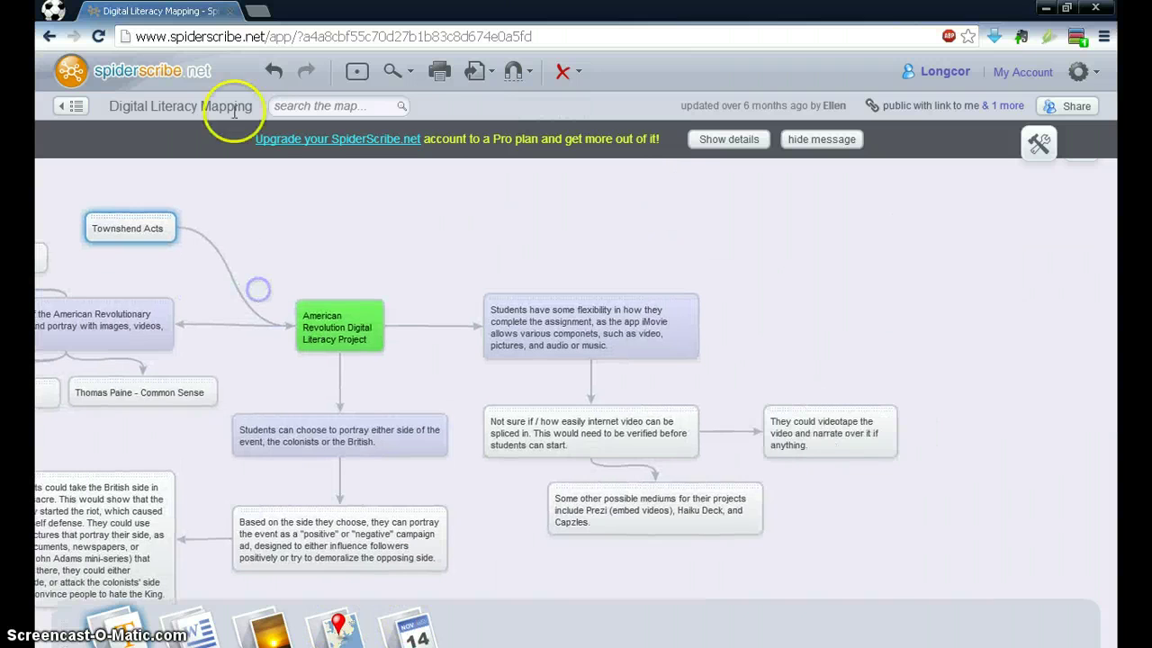
left_click(59, 110)
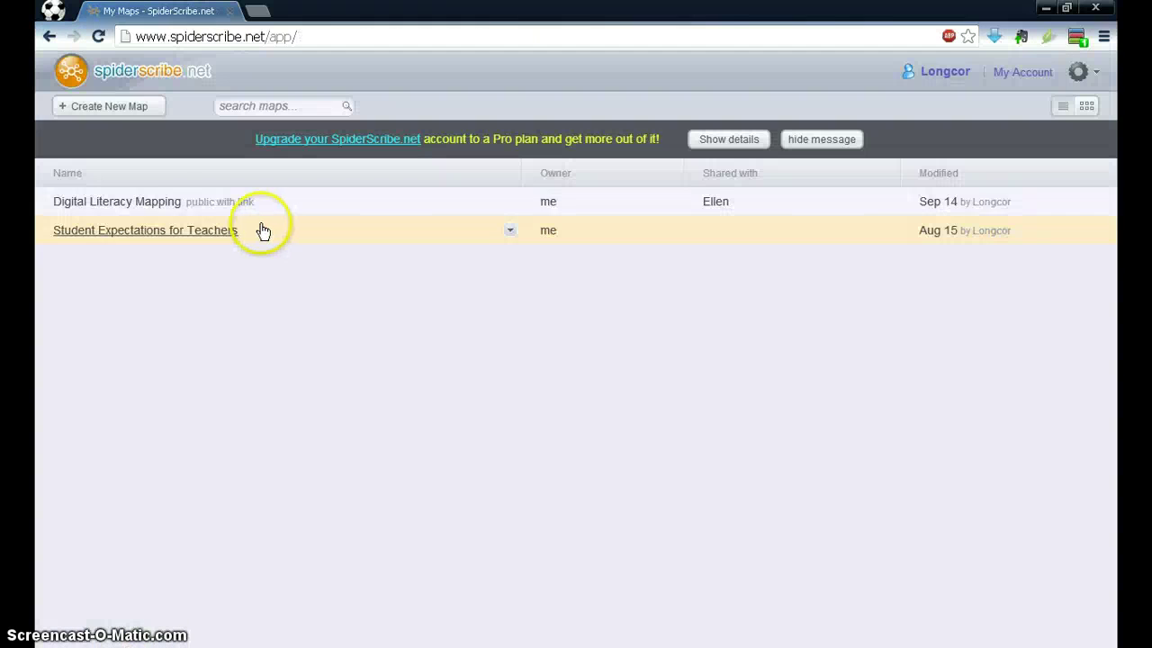
left_click(131, 232)
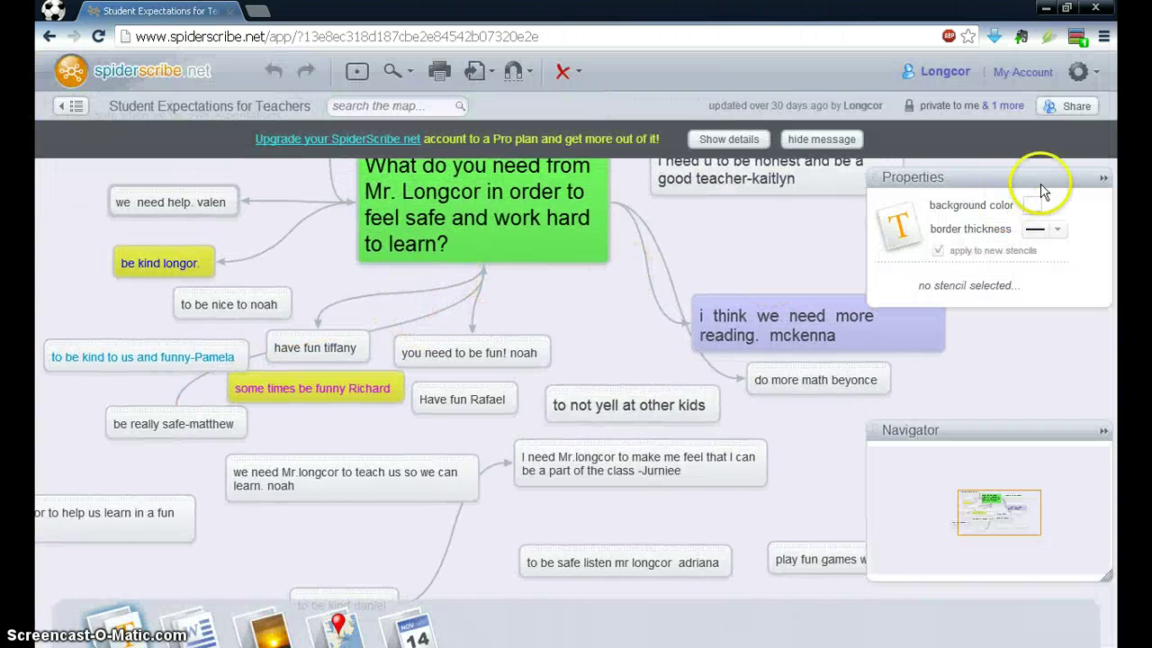
left_click(1103, 178)
left_click(1104, 430)
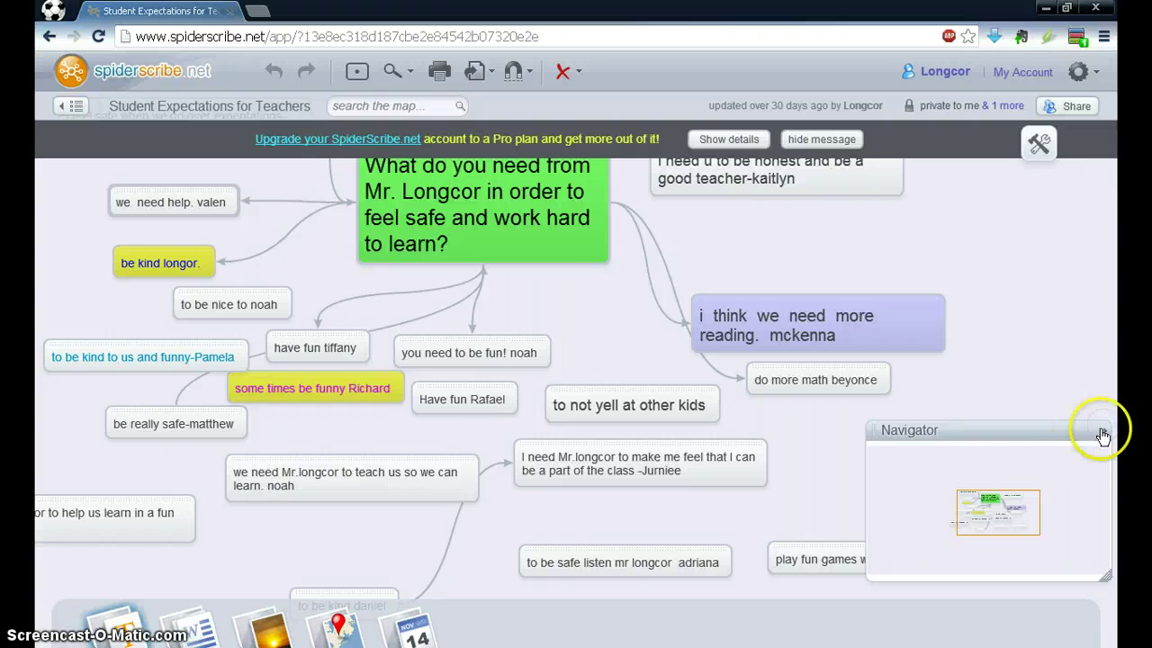
Move the green central question note slightly up, and move the "i feel safe" note higher and closer to it.
left_click_drag(707, 241, 755, 340)
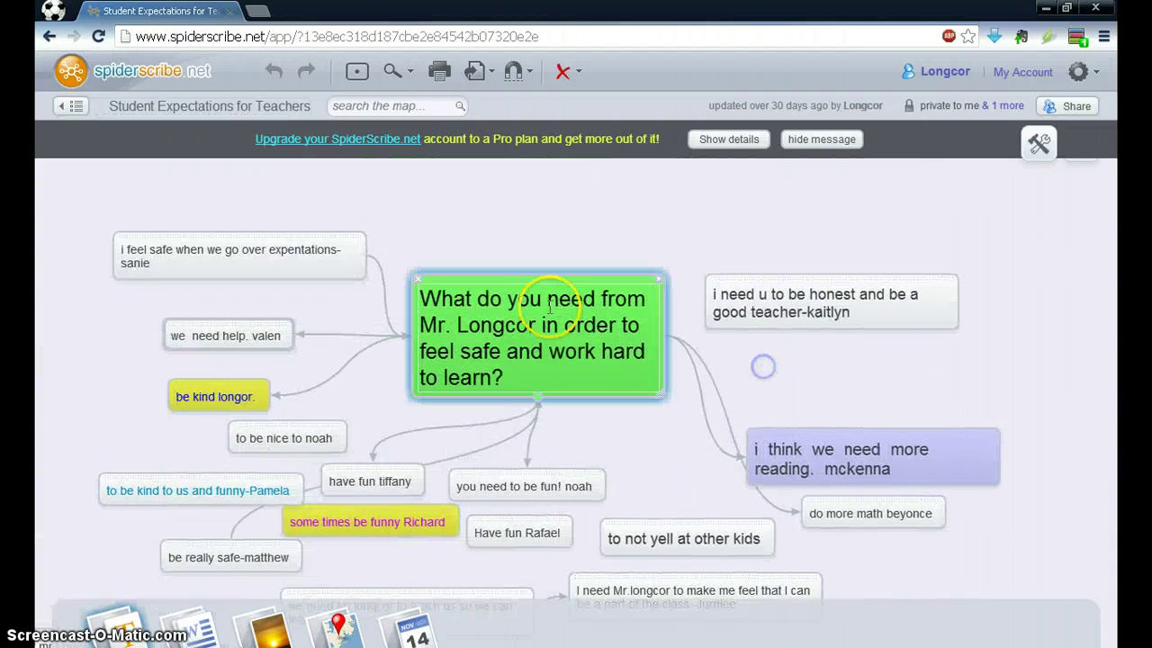
left_click_drag(545, 282, 571, 225)
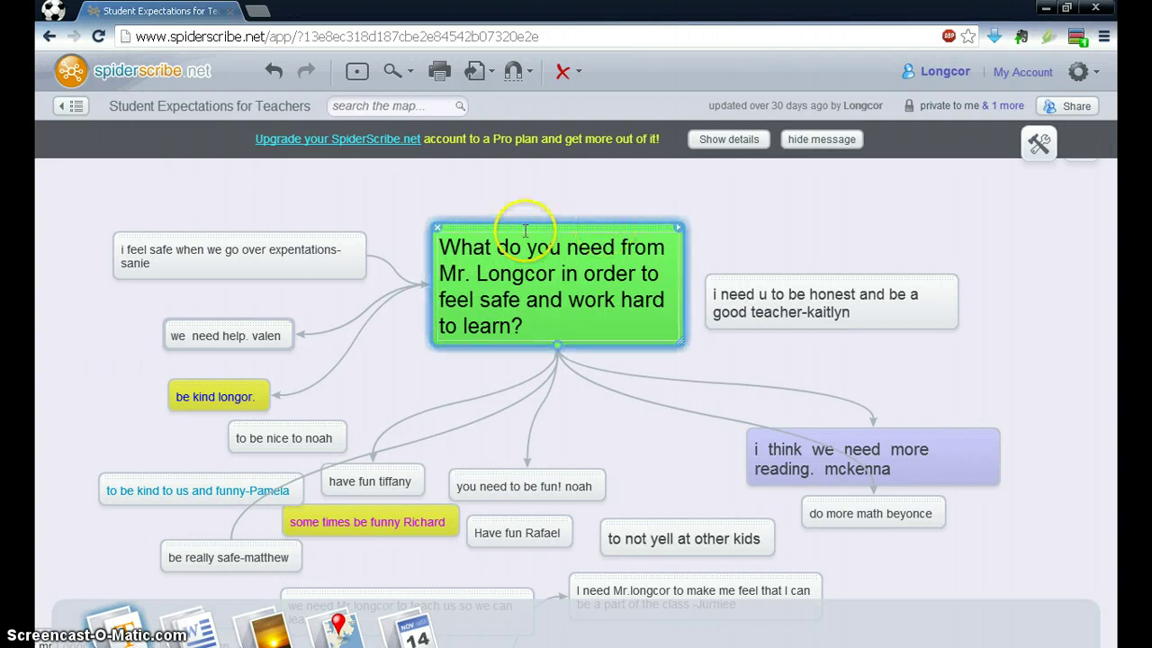
left_click(240, 245)
left_click_drag(241, 237, 234, 209)
left_click_drag(353, 223, 312, 258)
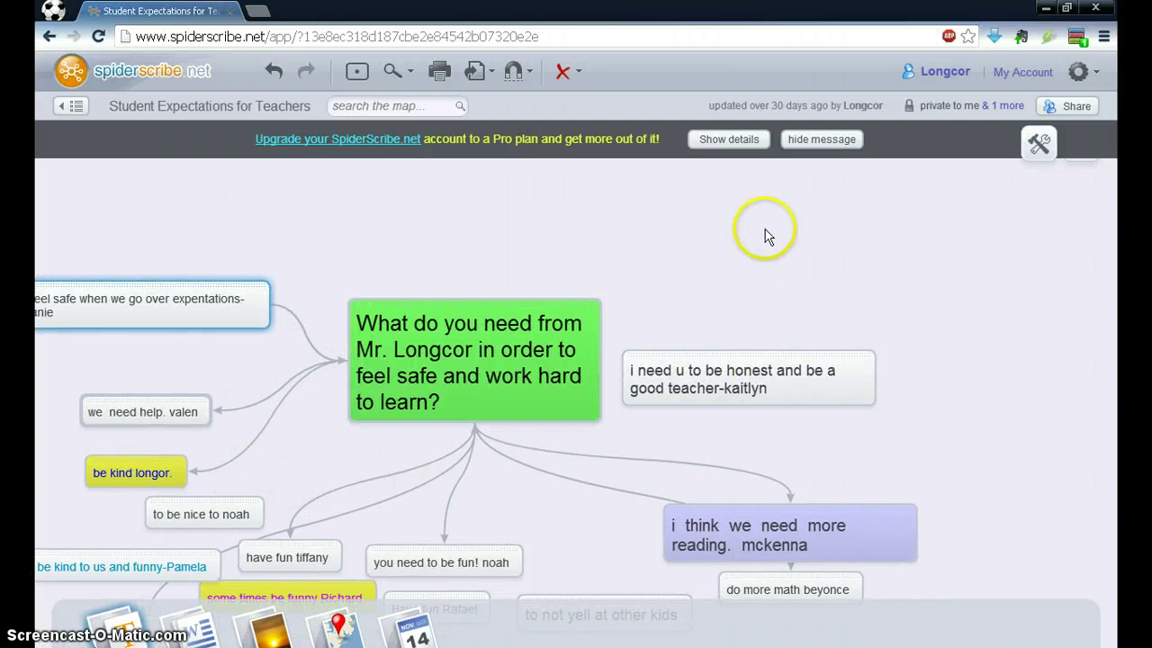
left_click_drag(766, 232, 798, 206)
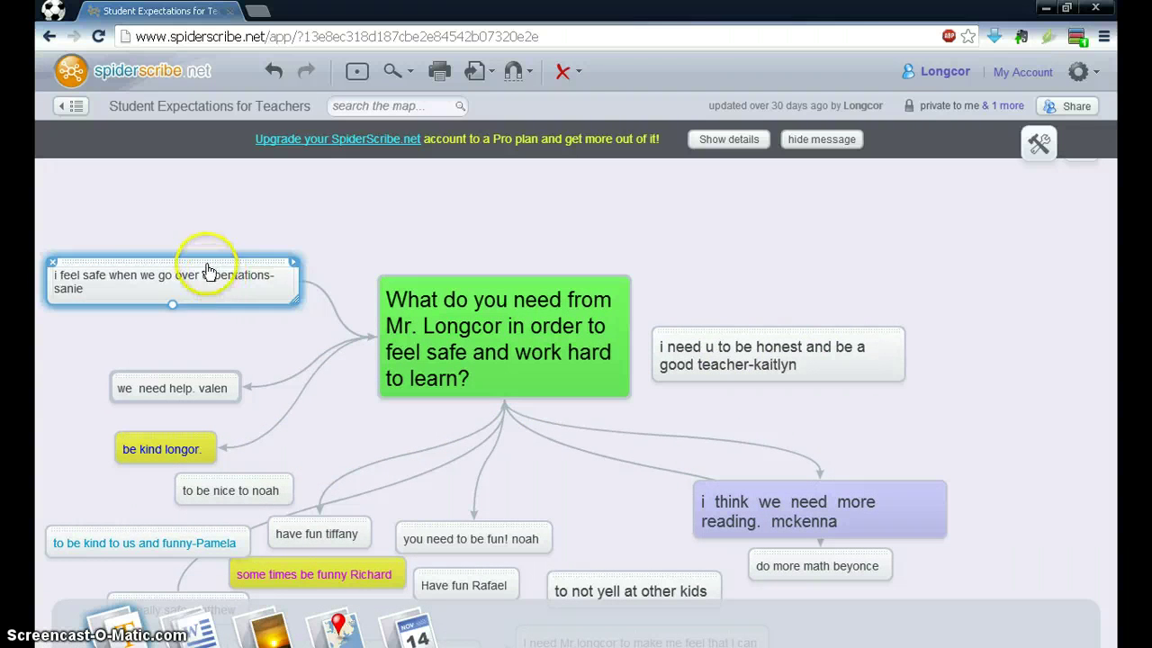
left_click_drag(208, 263, 268, 198)
left_click(234, 232)
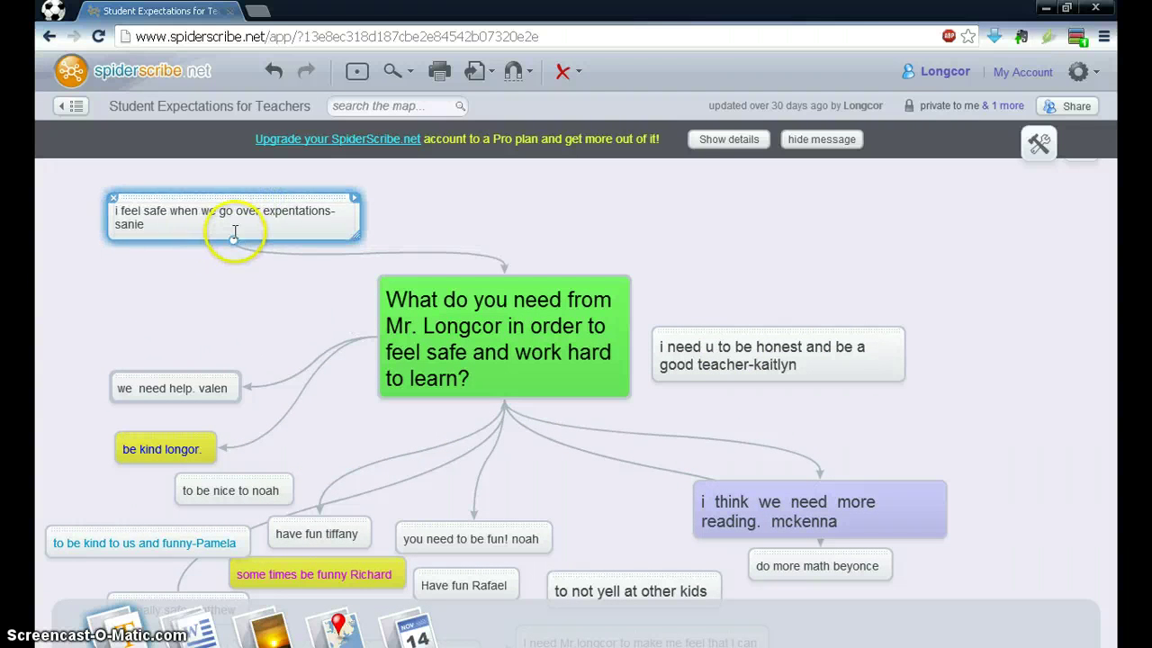
left_click(229, 227)
Look over the student response notes linked around and below the green central question.
left_click_drag(162, 298, 270, 237)
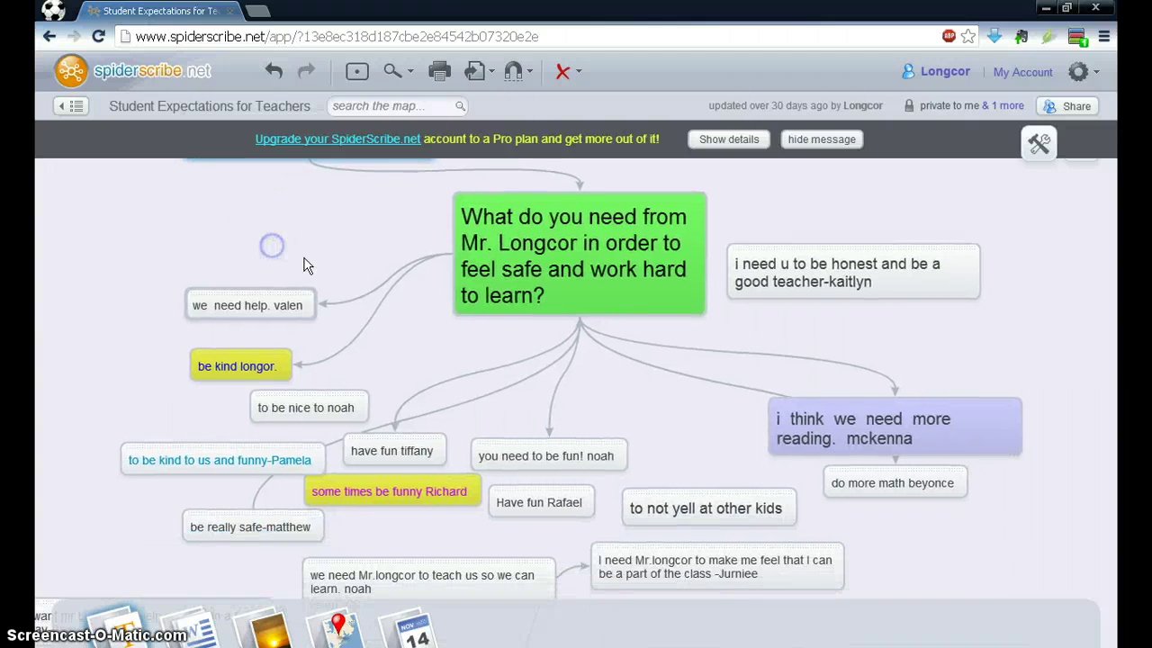
left_click(256, 309)
left_click(236, 353)
left_click(381, 319)
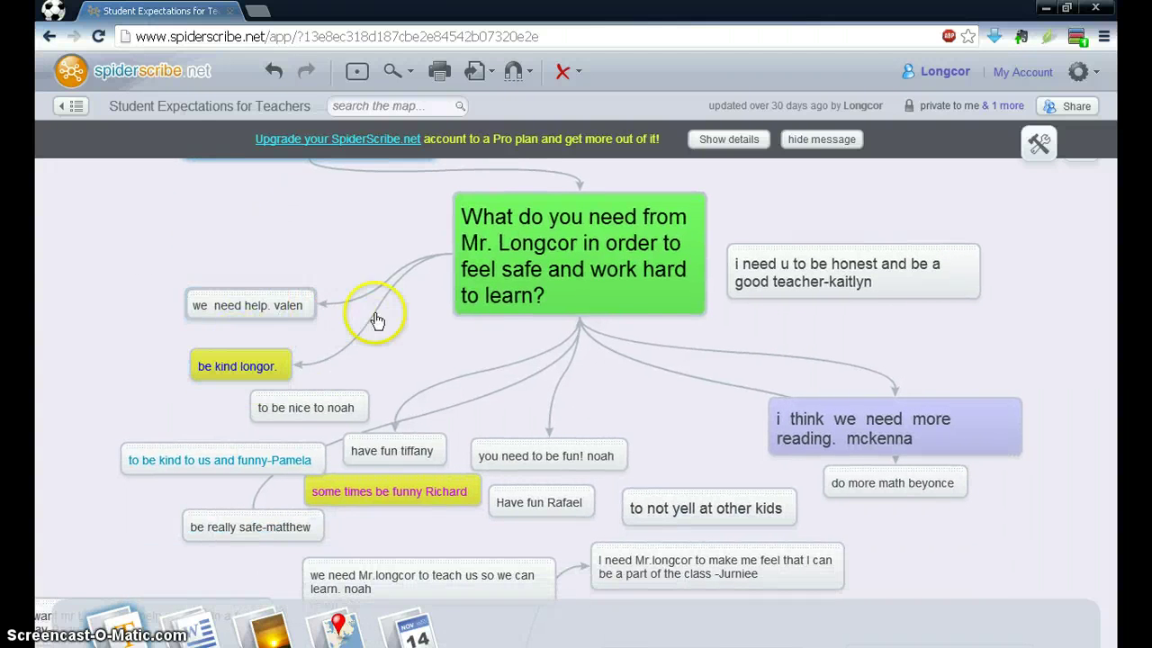
left_click_drag(428, 359, 396, 277)
left_click_drag(373, 432, 415, 286)
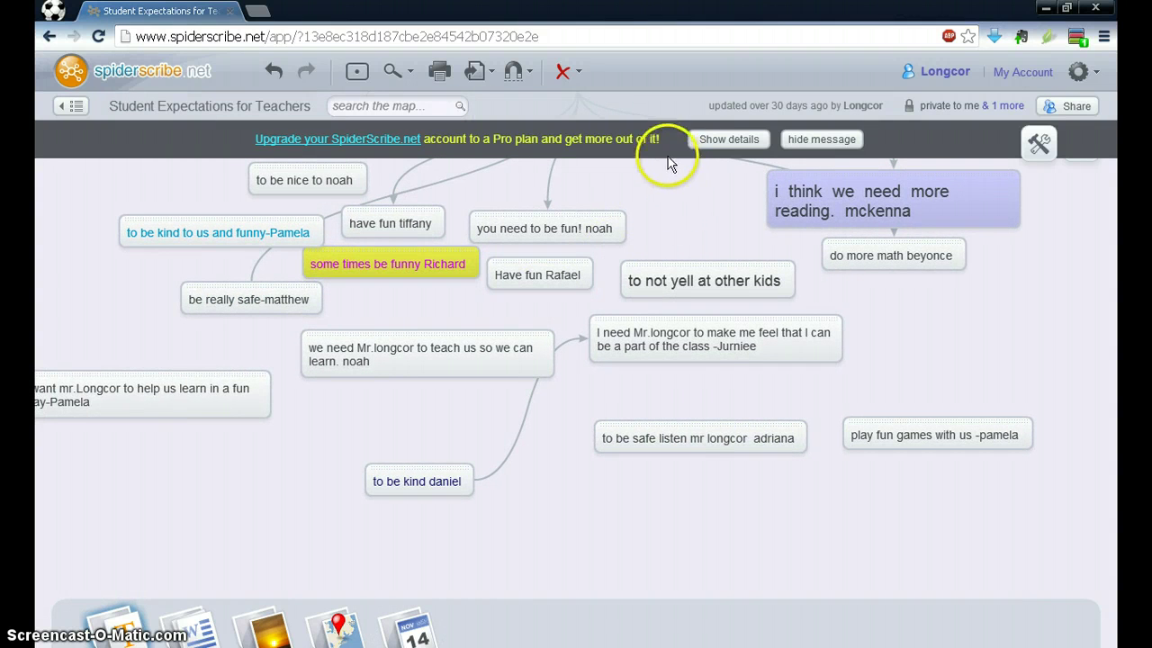
left_click_drag(680, 179, 619, 499)
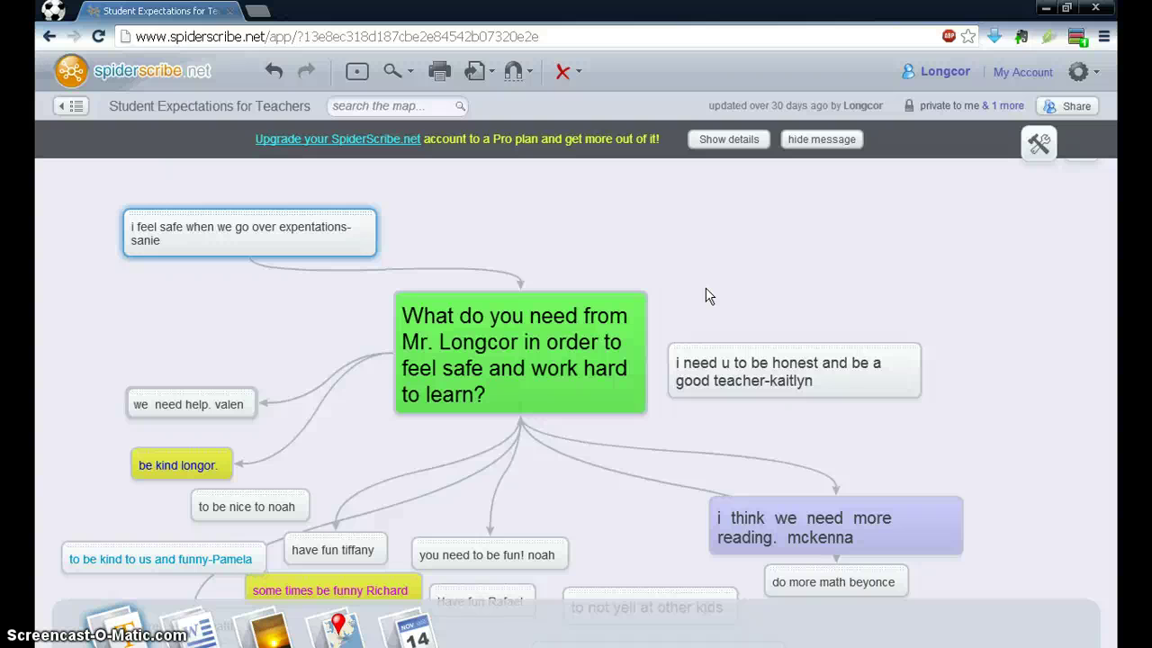
left_click(735, 274)
left_click_drag(729, 297, 783, 262)
left_click(700, 239)
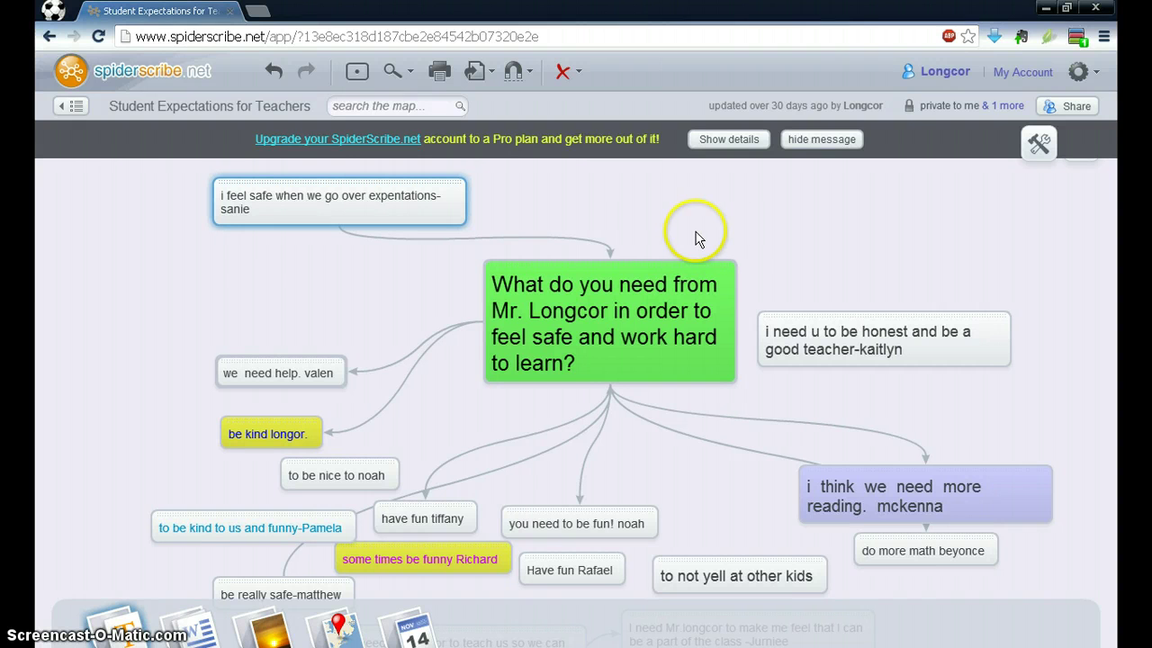
left_click_drag(791, 250, 777, 223)
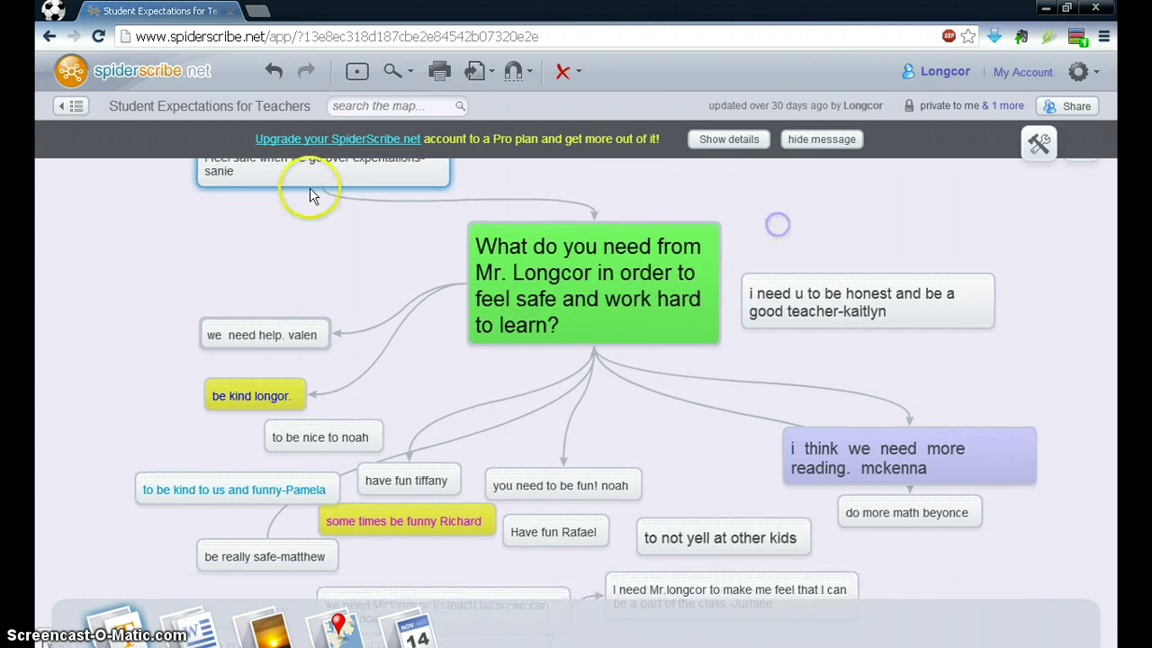
Return to the map list and create a new map named Sslkjwqljsas.
left_click(77, 107)
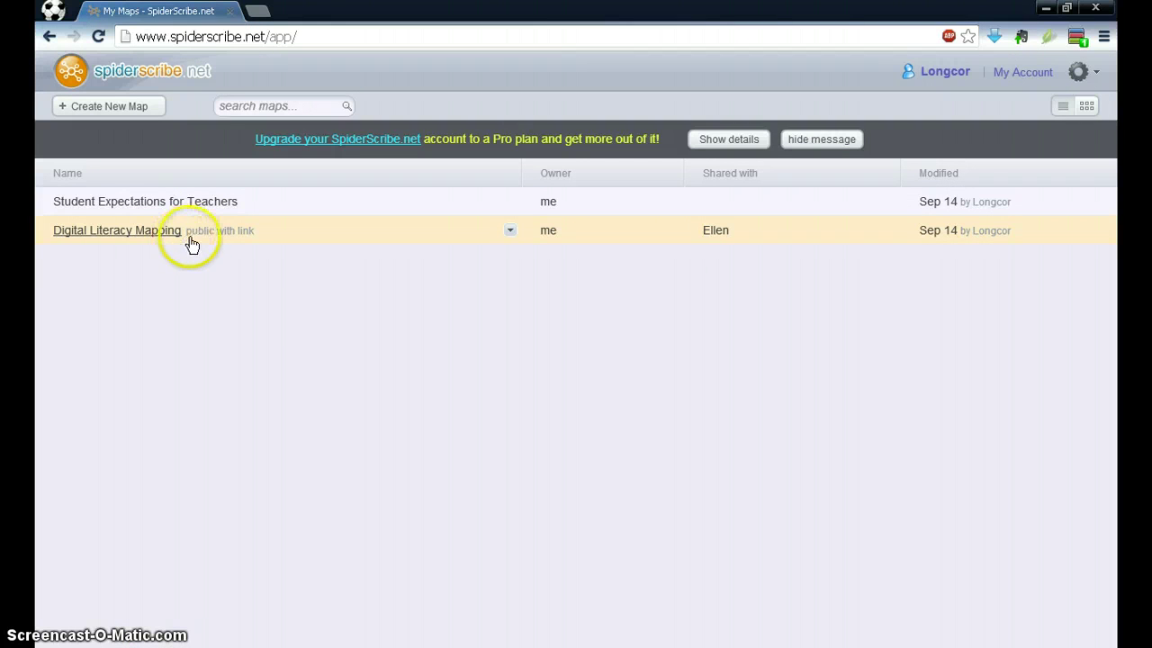
left_click(128, 105)
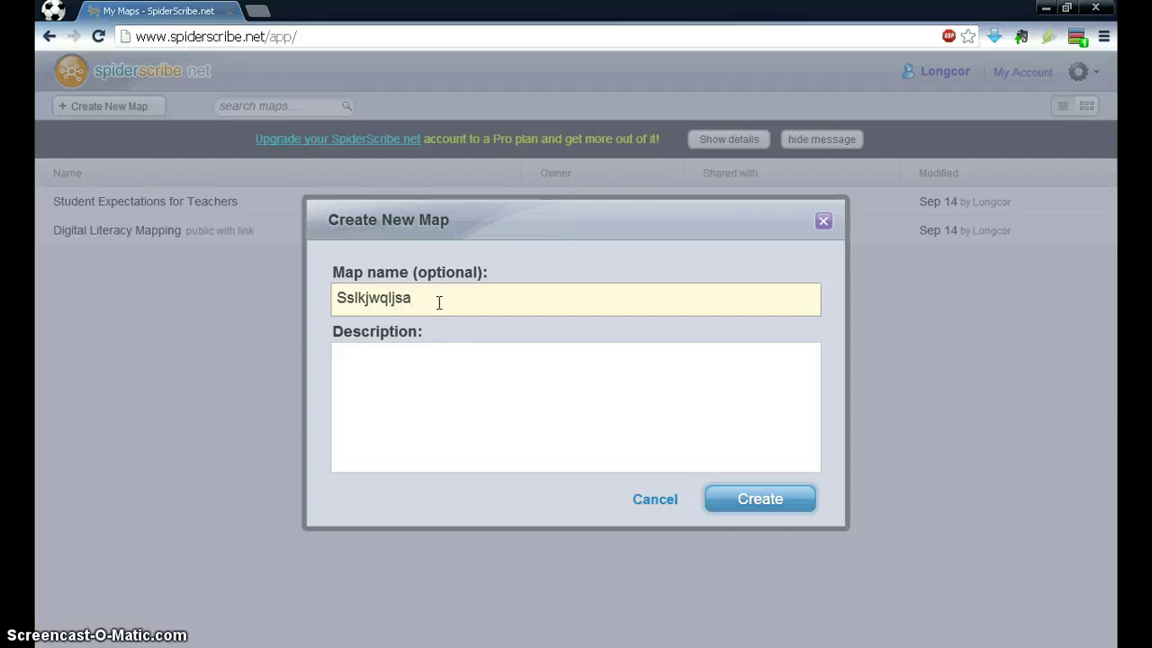
left_click(729, 501)
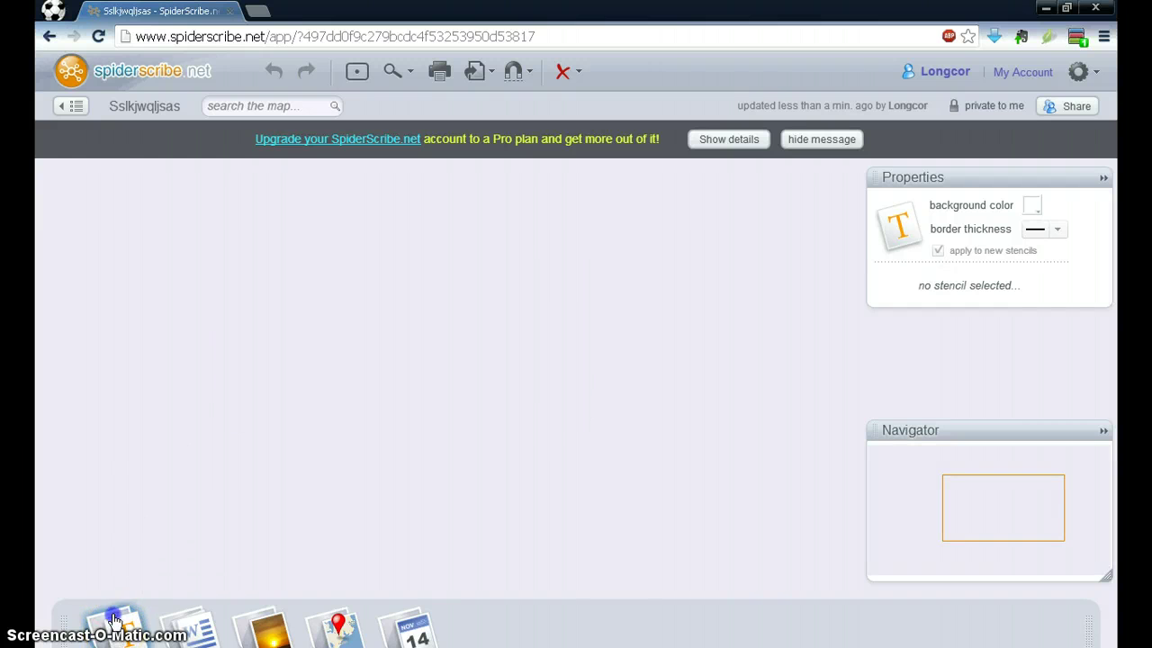
Add a text note to the upper middle of the empty map and give it a thicker border.
left_click_drag(114, 621, 597, 262)
left_click(404, 300)
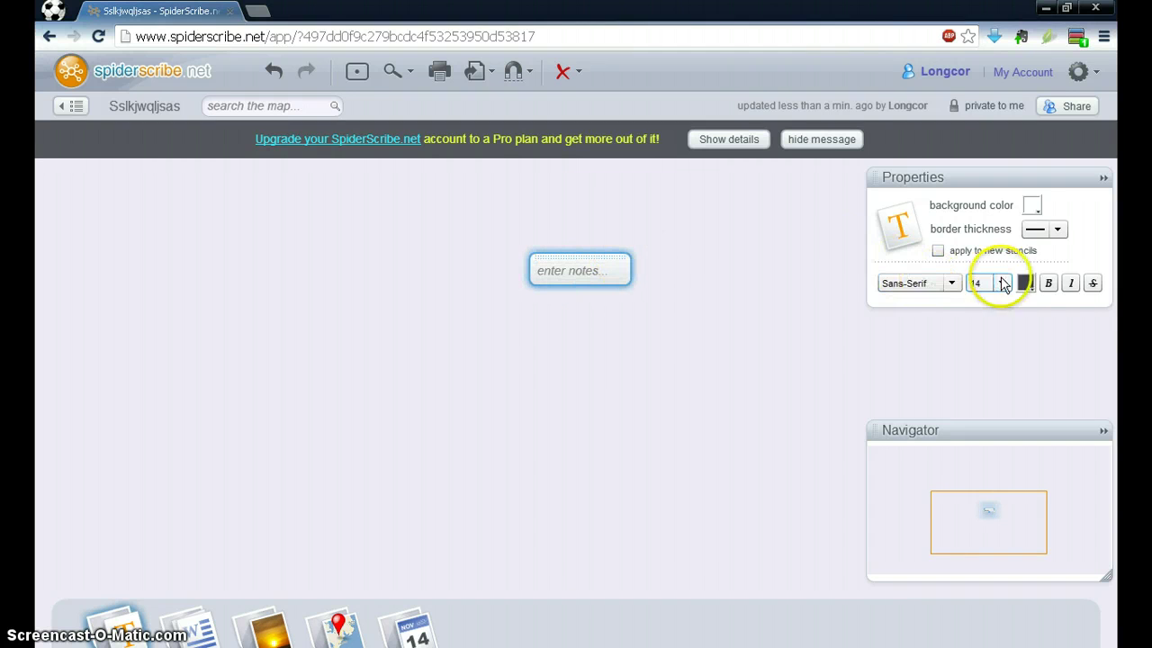
left_click(1040, 236)
left_click(1031, 304)
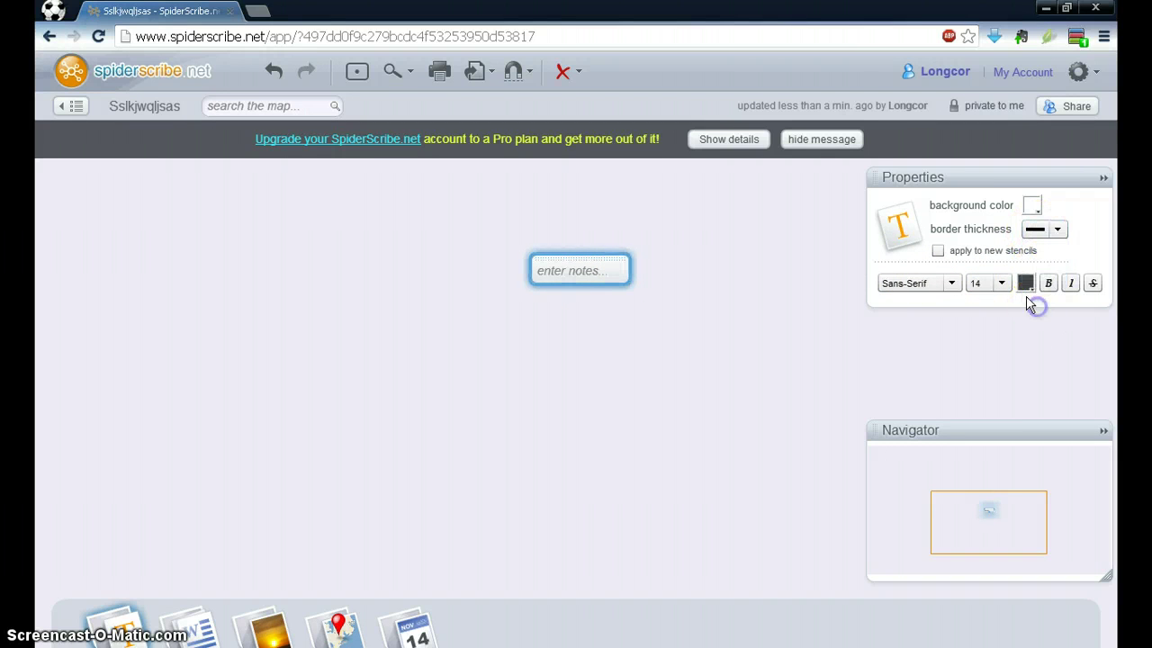
Set the new note's background color to light green, leaving its text color dark grey.
left_click(1026, 283)
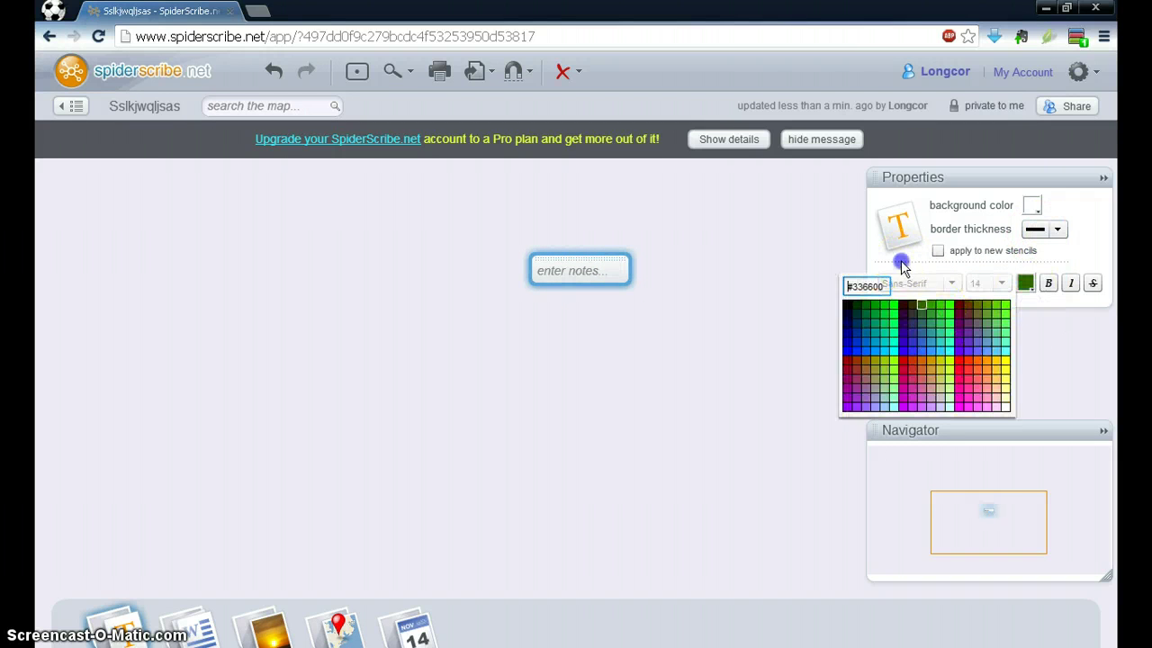
left_click(900, 304)
left_click(1031, 206)
left_click(905, 207)
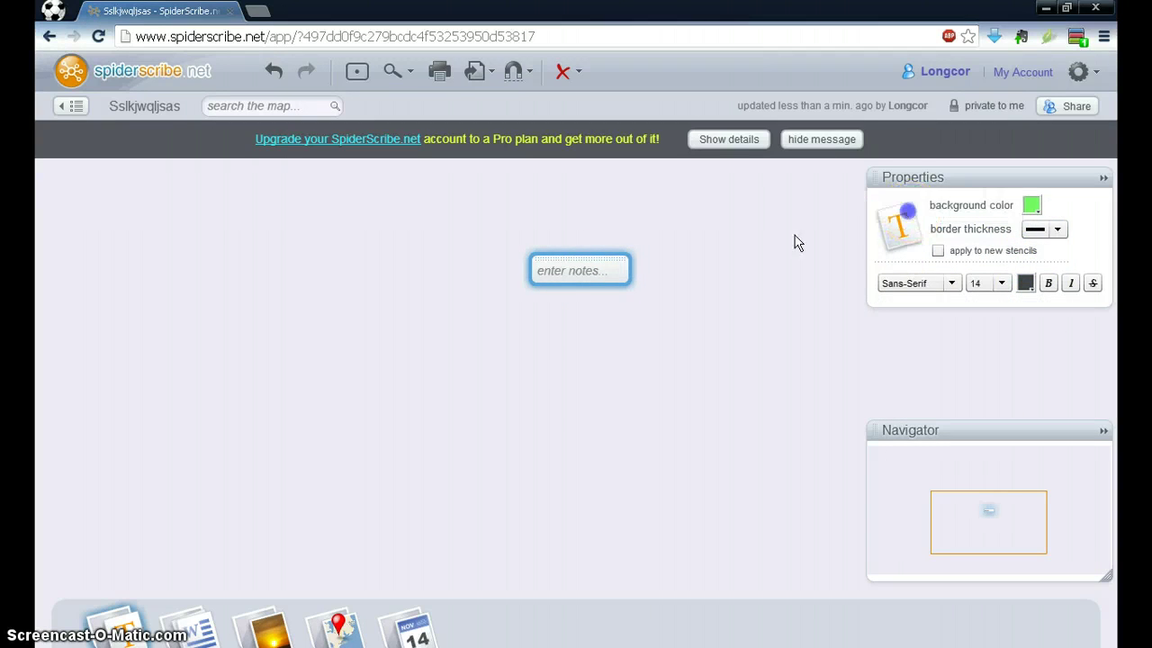
Enter "Sample Note." in the green note and make its text bold and italic.
left_click(560, 270)
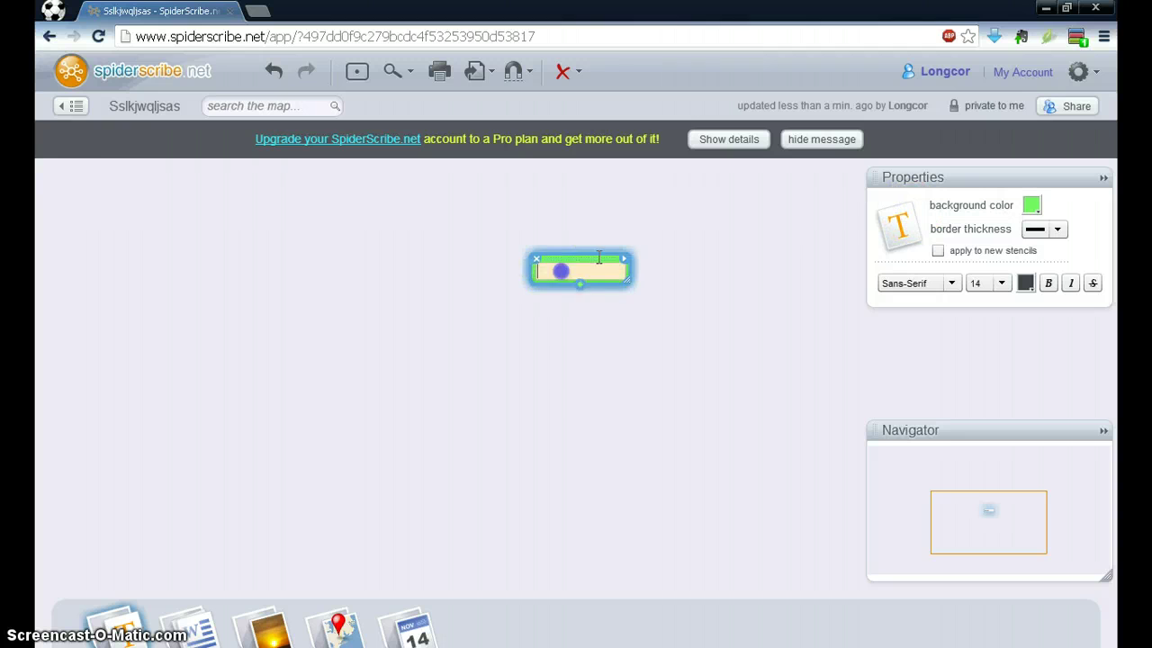
left_click(684, 236)
left_click_drag(591, 267, 571, 260)
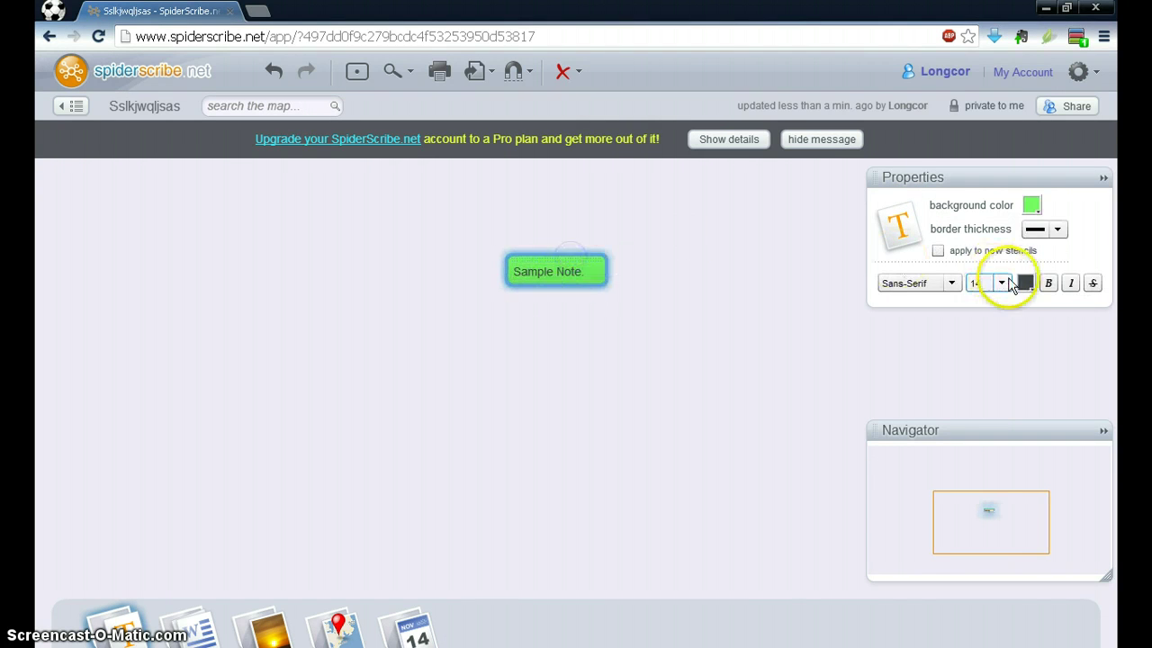
left_click(1060, 284)
left_click(1069, 286)
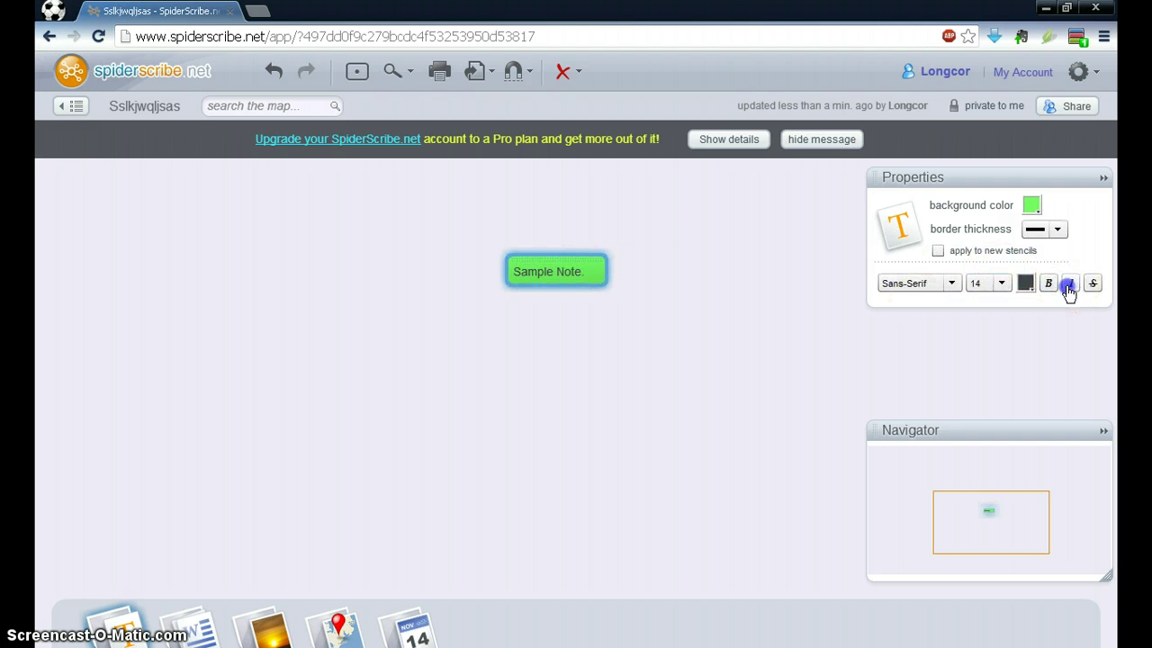
Create two empty notes connected by arrows from Sample Note, one to its lower left and one to its lower right.
left_click_drag(558, 296, 439, 374)
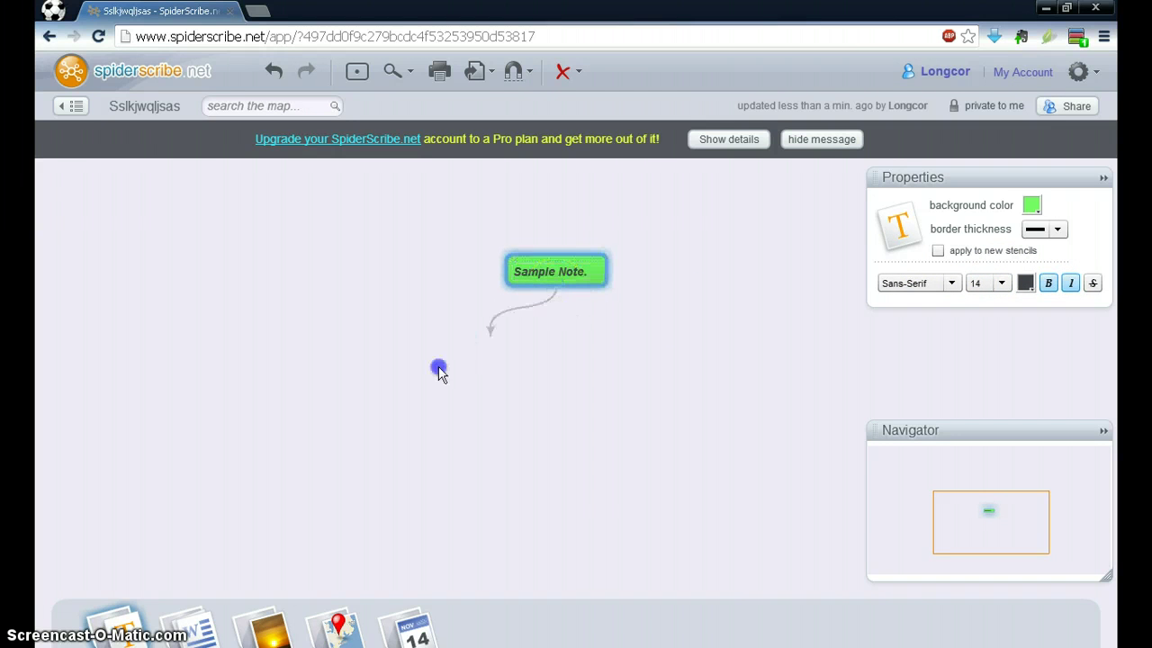
left_click_drag(513, 322, 513, 322)
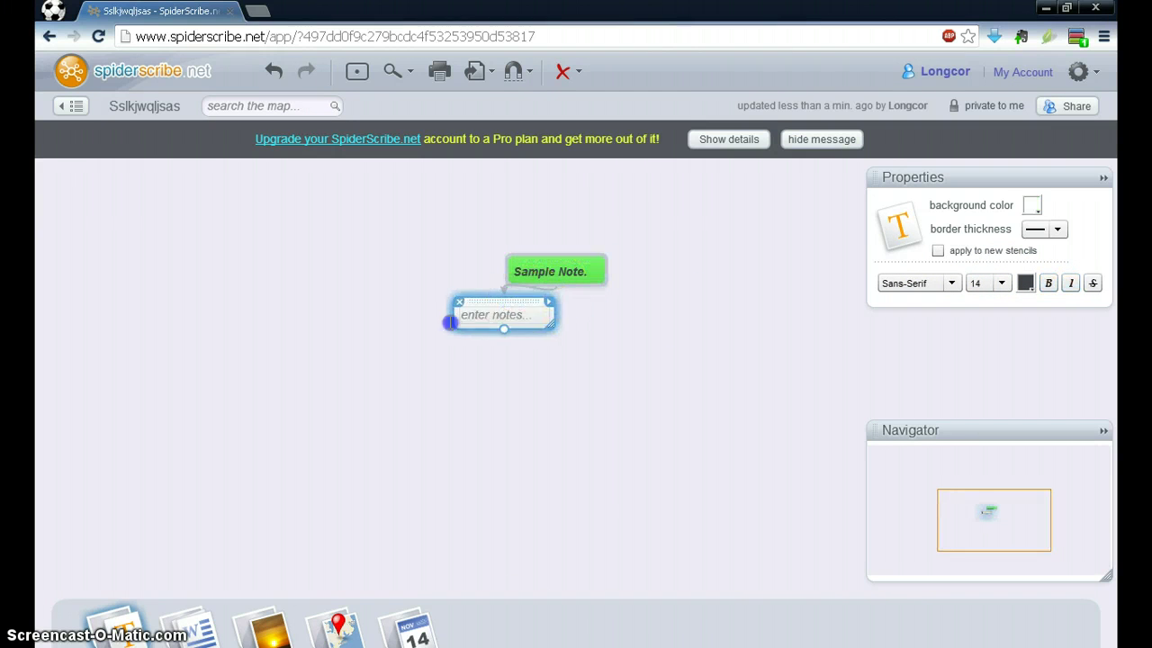
left_click(554, 295)
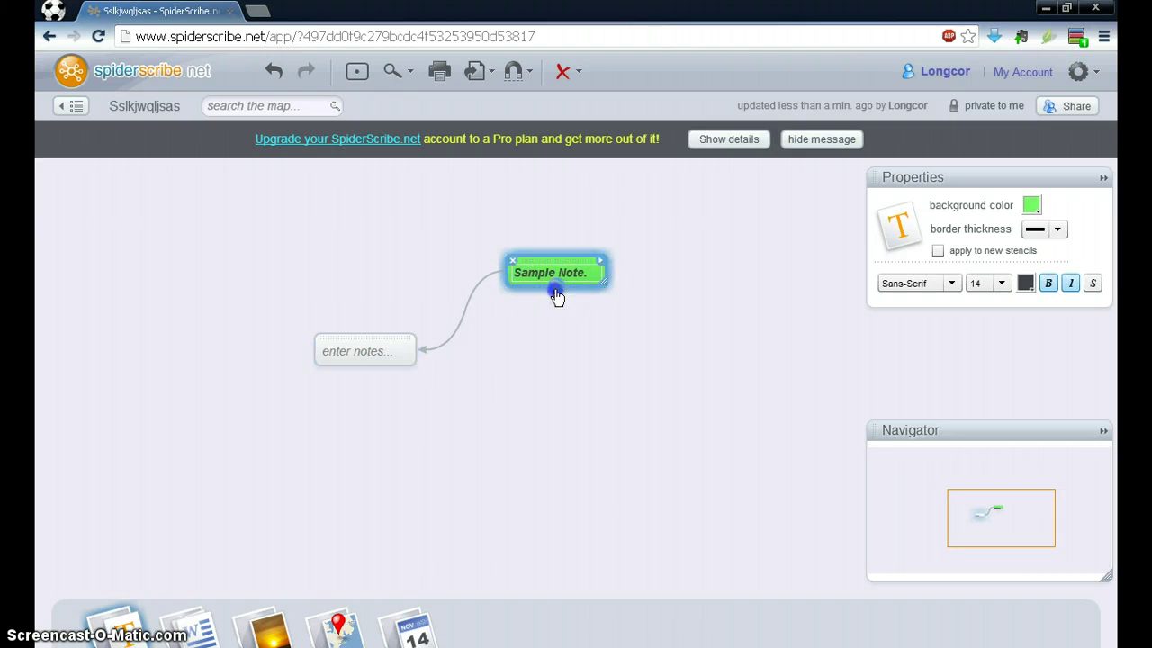
left_click_drag(553, 293, 694, 423)
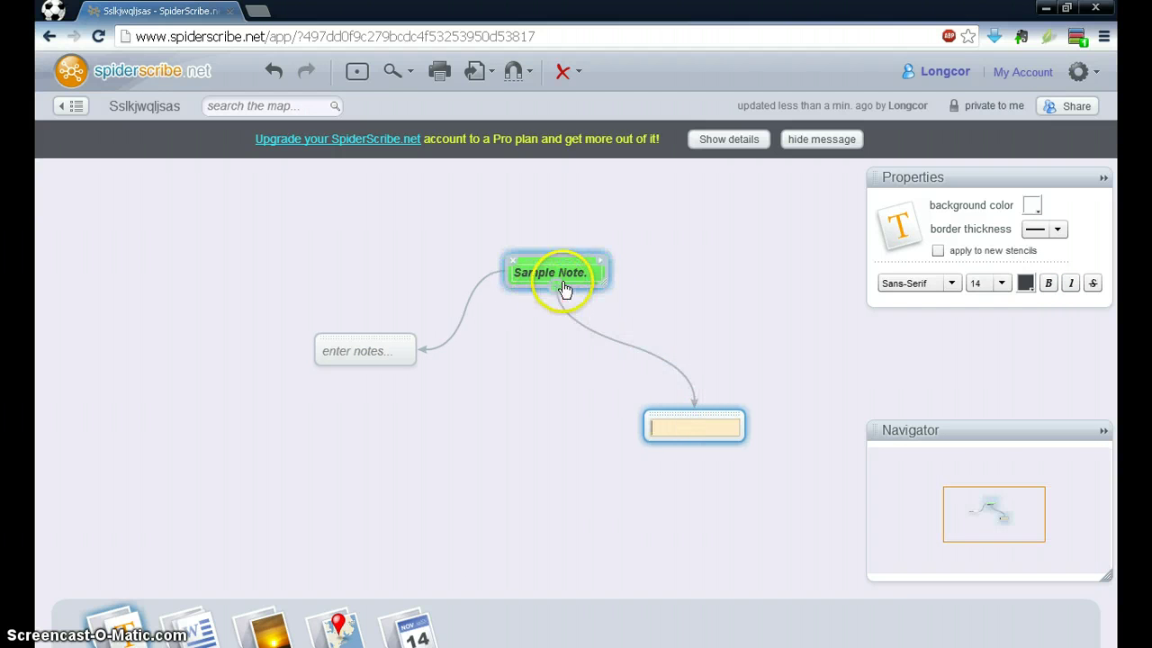
Link the lower-right empty note to the lower-left one with a connector and duplicate the green Sample Note.
left_click_drag(566, 286, 368, 352)
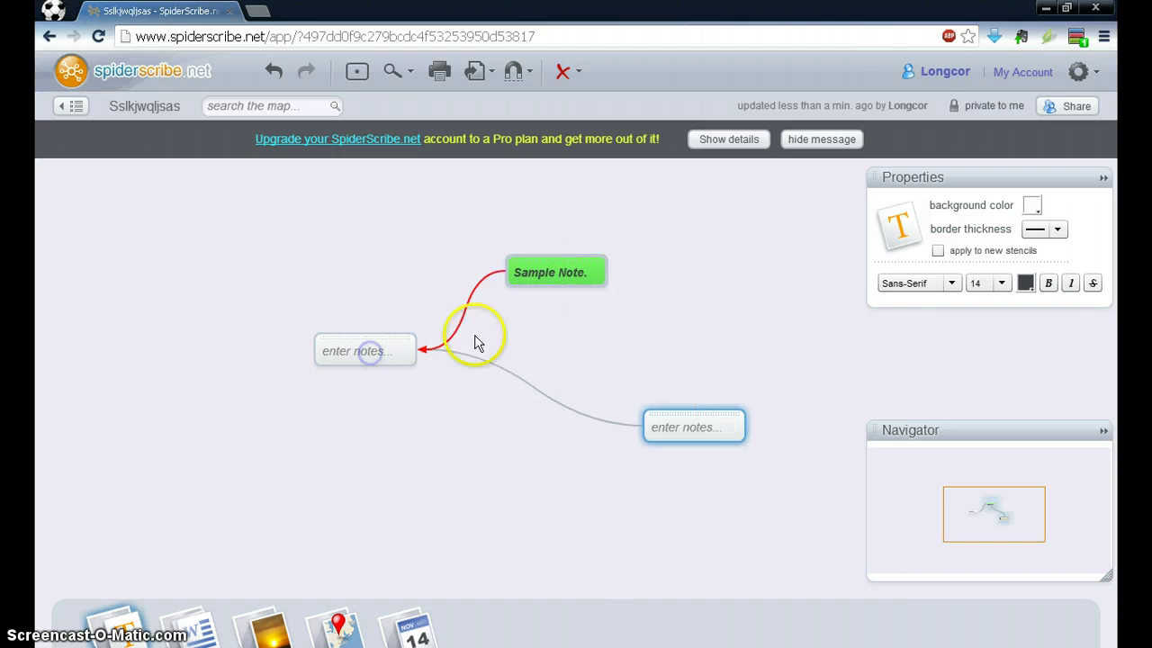
left_click(618, 260)
left_click(600, 270)
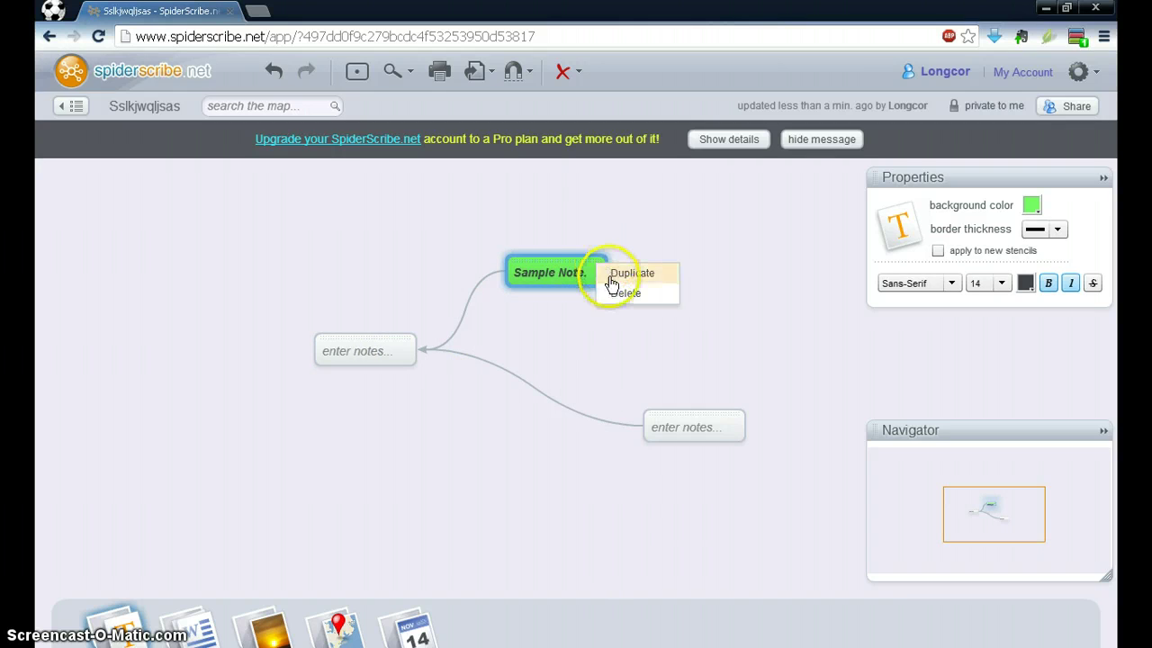
left_click(610, 283)
Connect both green Sample Notes to the lower-right empty note and spread them apart side by side near the top of the map.
left_click_drag(571, 381, 702, 421)
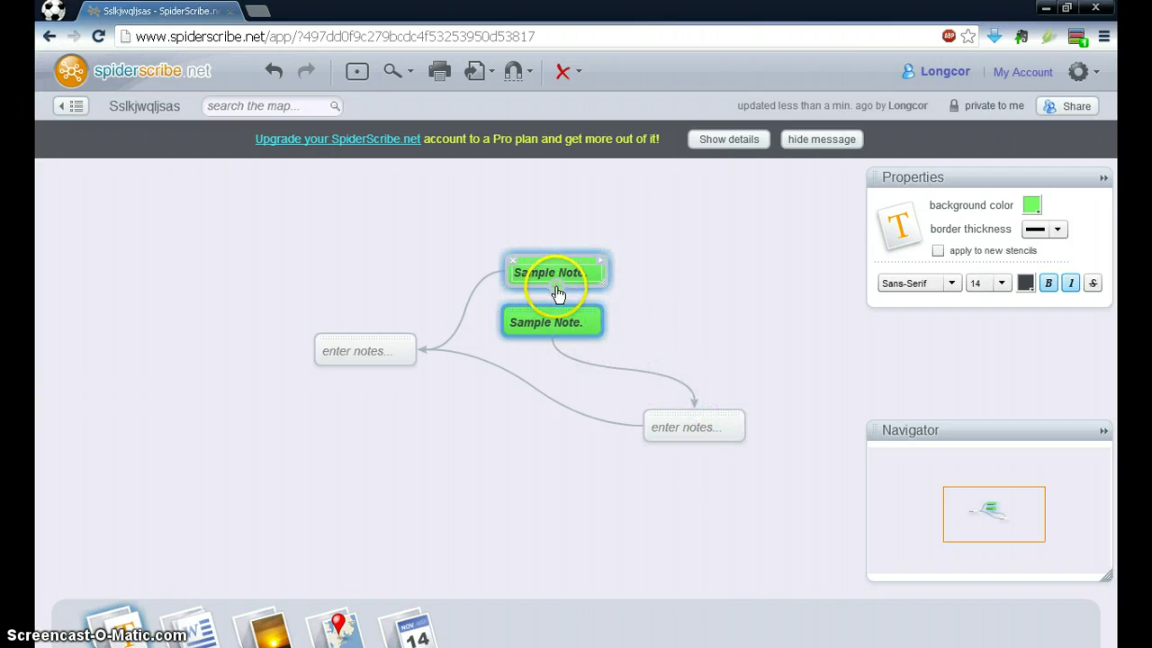
left_click_drag(557, 291, 693, 419)
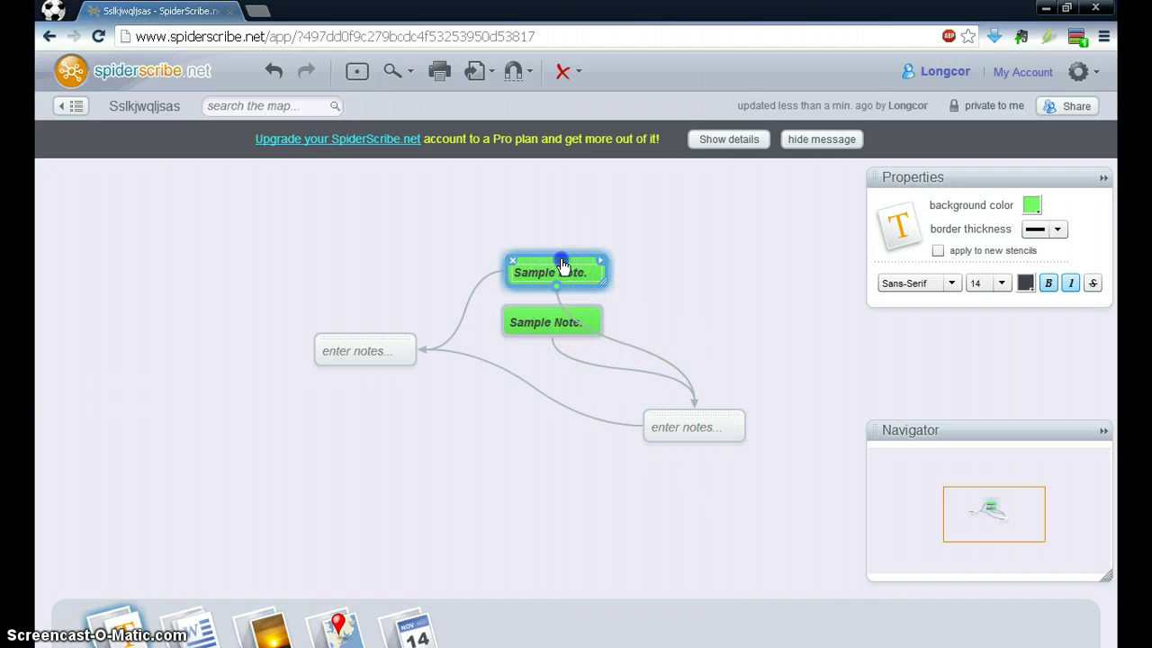
left_click_drag(564, 258, 591, 193)
left_click_drag(556, 308, 777, 244)
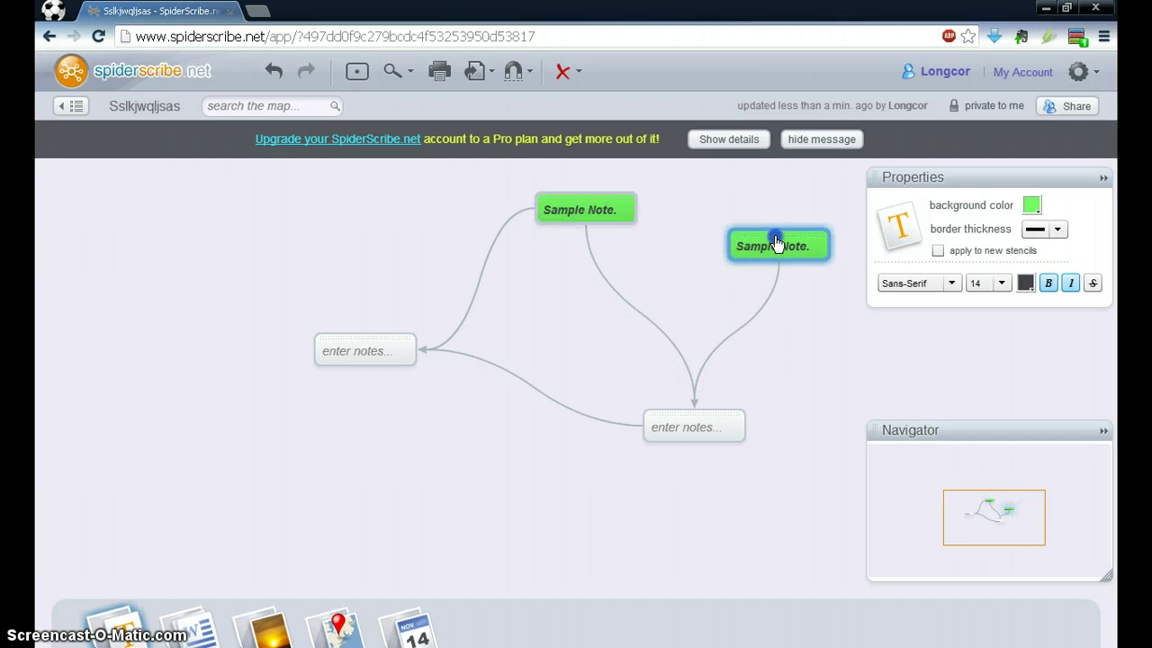
left_click_drag(599, 207, 599, 243)
left_click(500, 356)
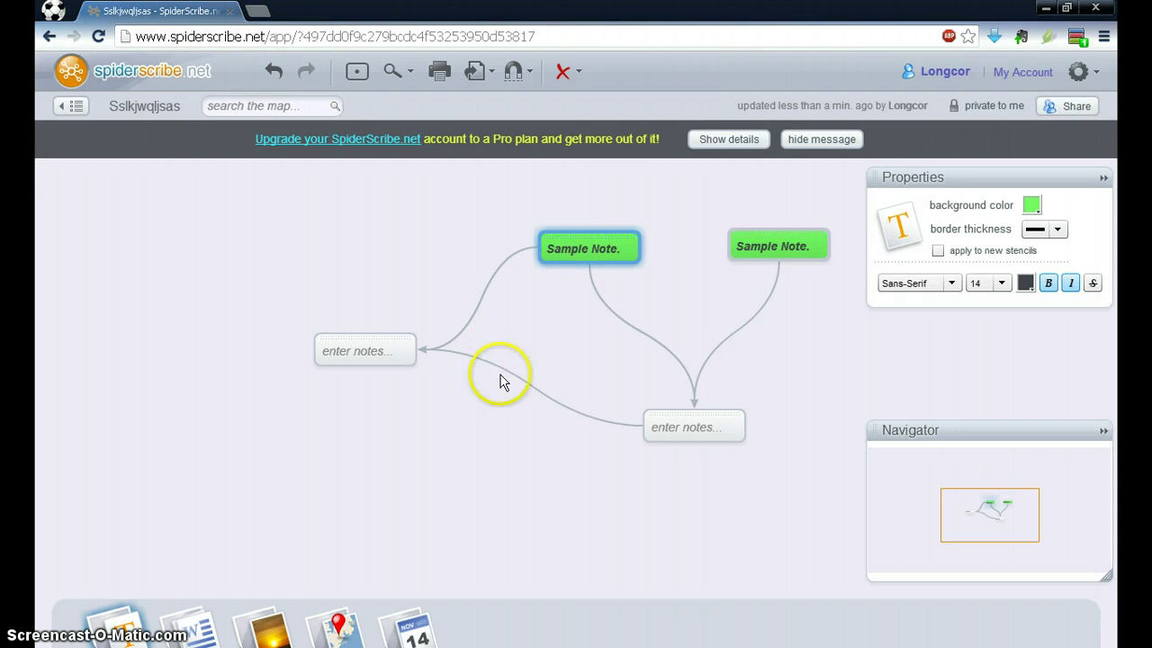
Turn on Snap to Grid with the grid shown on the canvas, and collapse the Navigator.
left_click(530, 76)
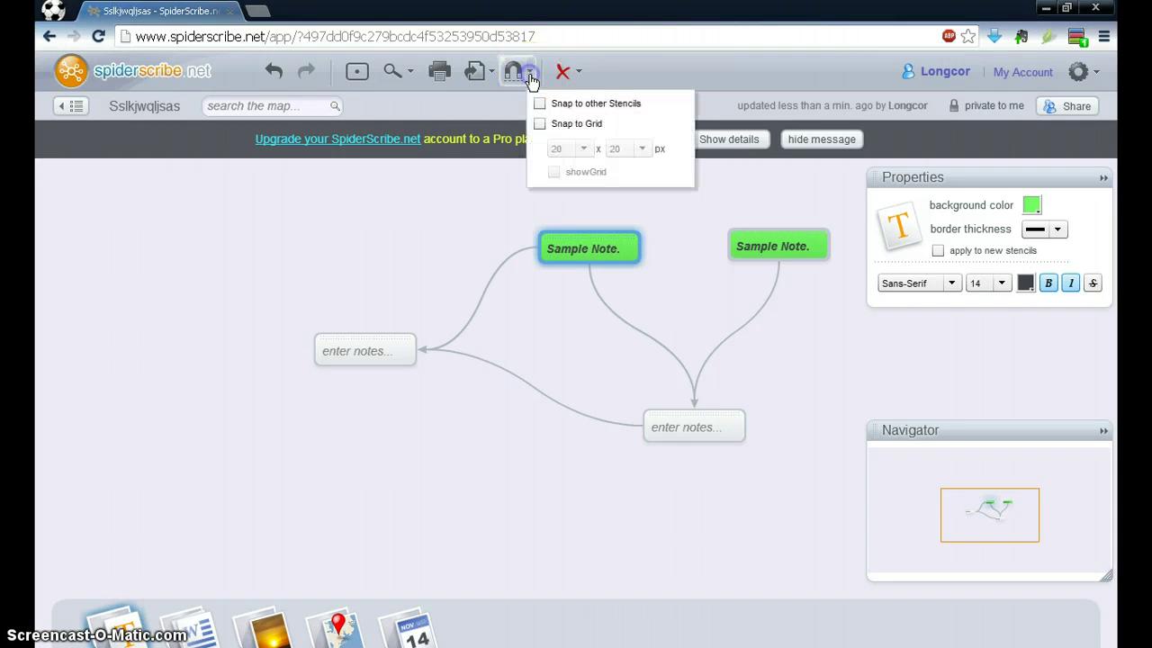
left_click(540, 124)
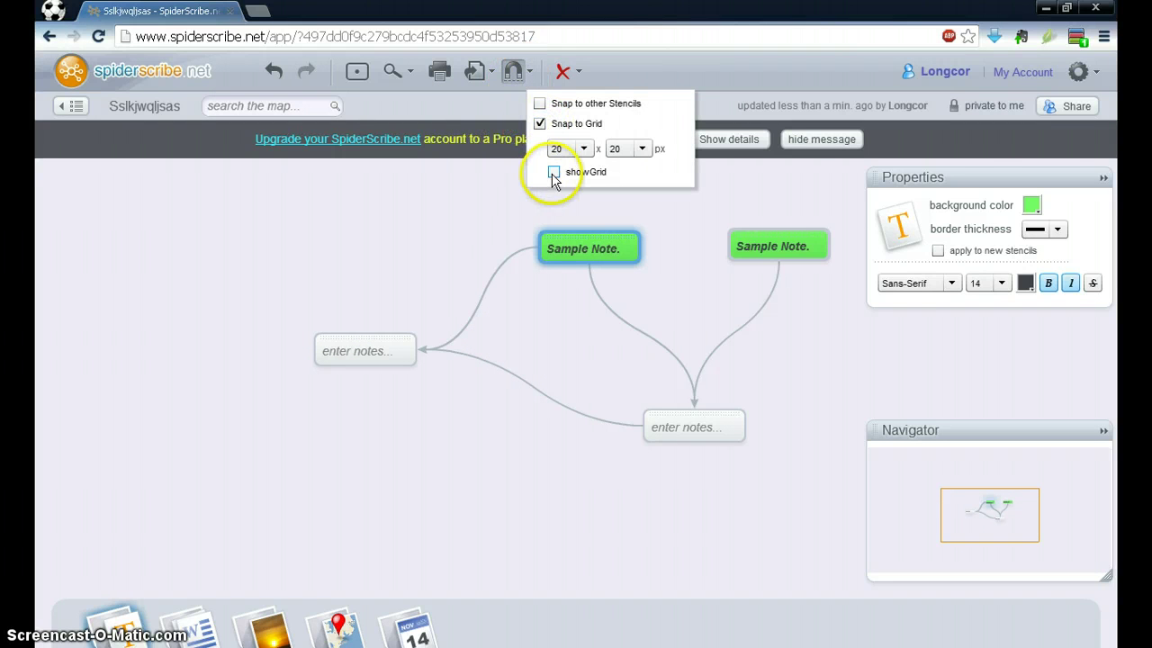
left_click(554, 173)
left_click(520, 202)
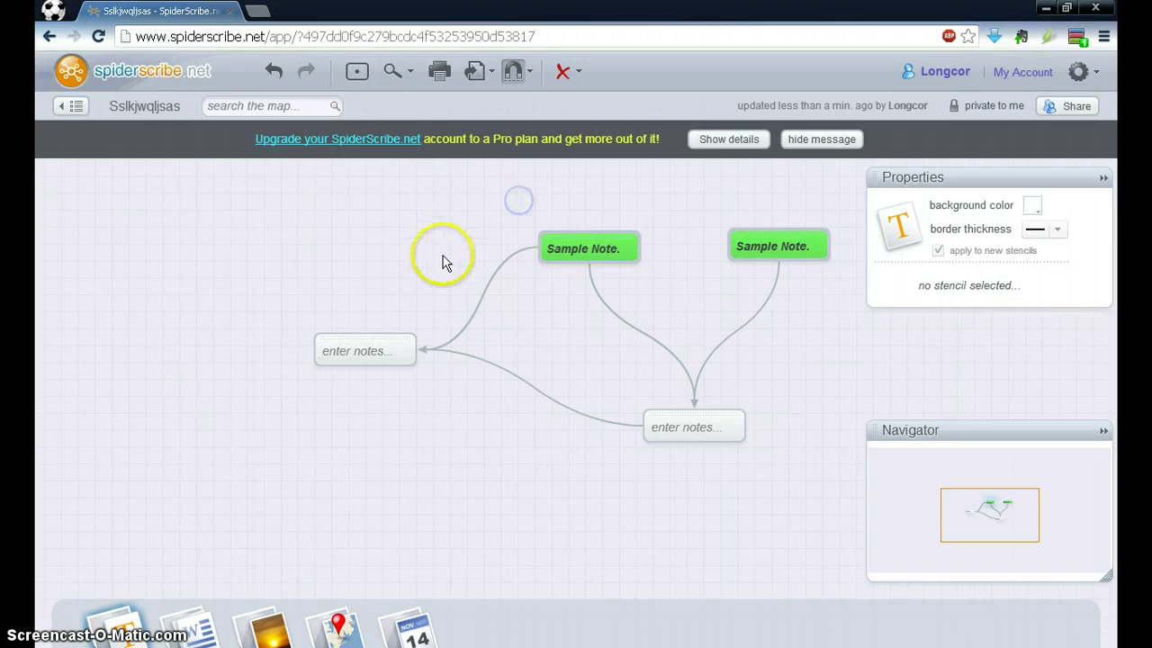
left_click(1107, 434)
left_click_drag(882, 360, 799, 439)
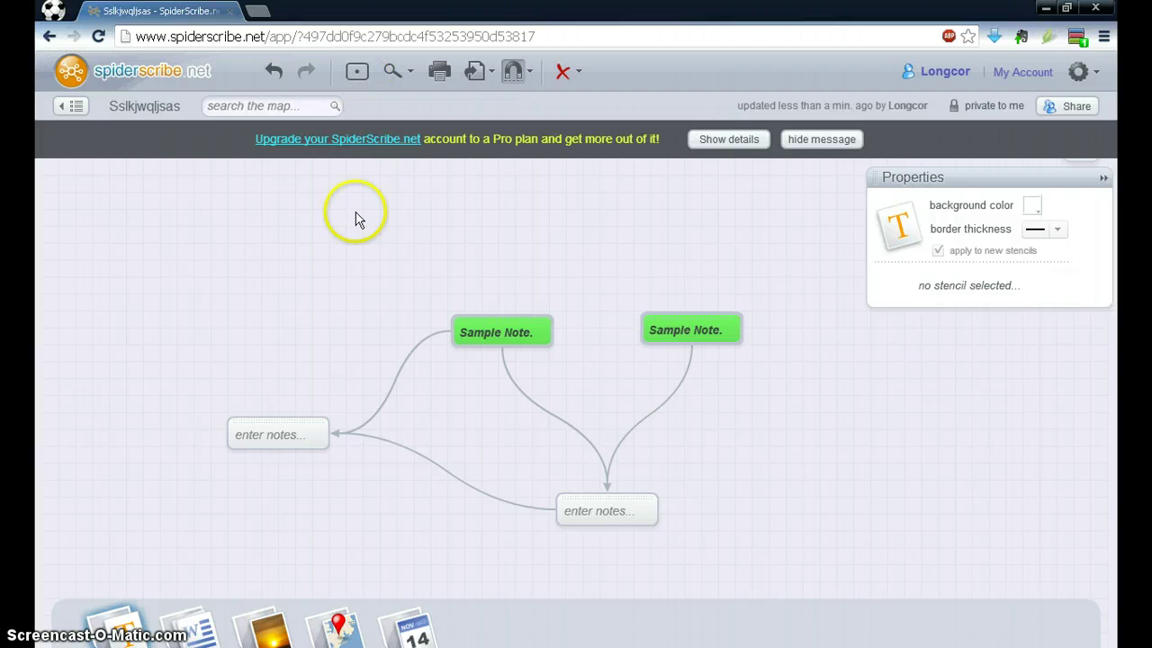
Return to the list of maps and open Student Expectations for Teachers, bringing its green central question fully into view.
left_click(75, 108)
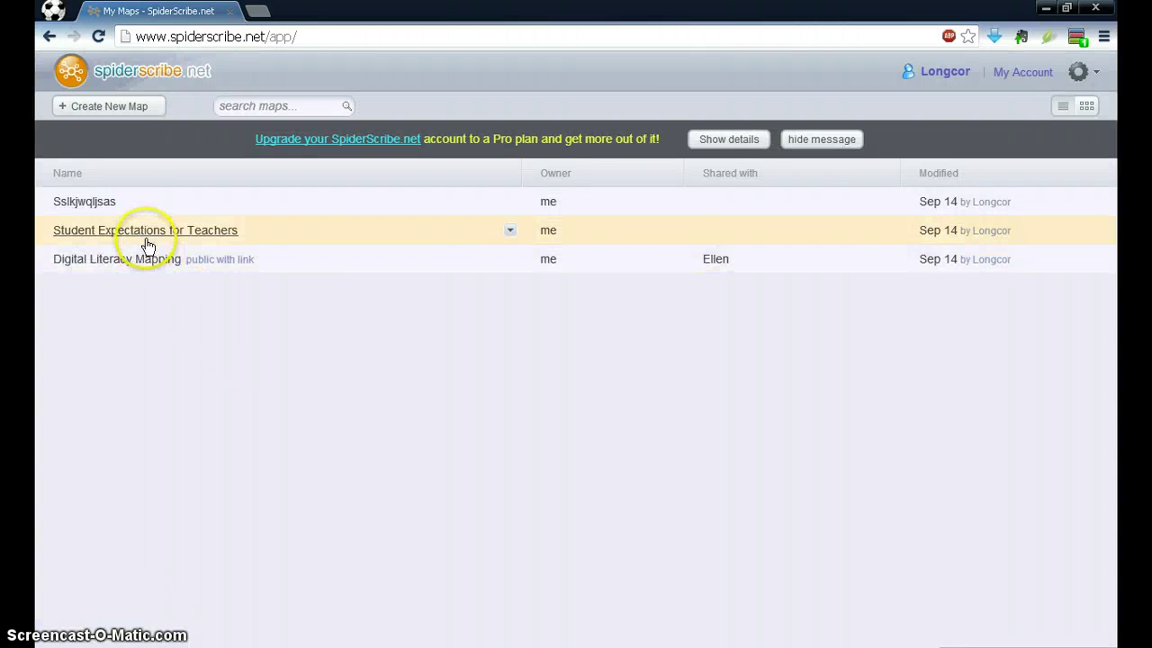
left_click(147, 236)
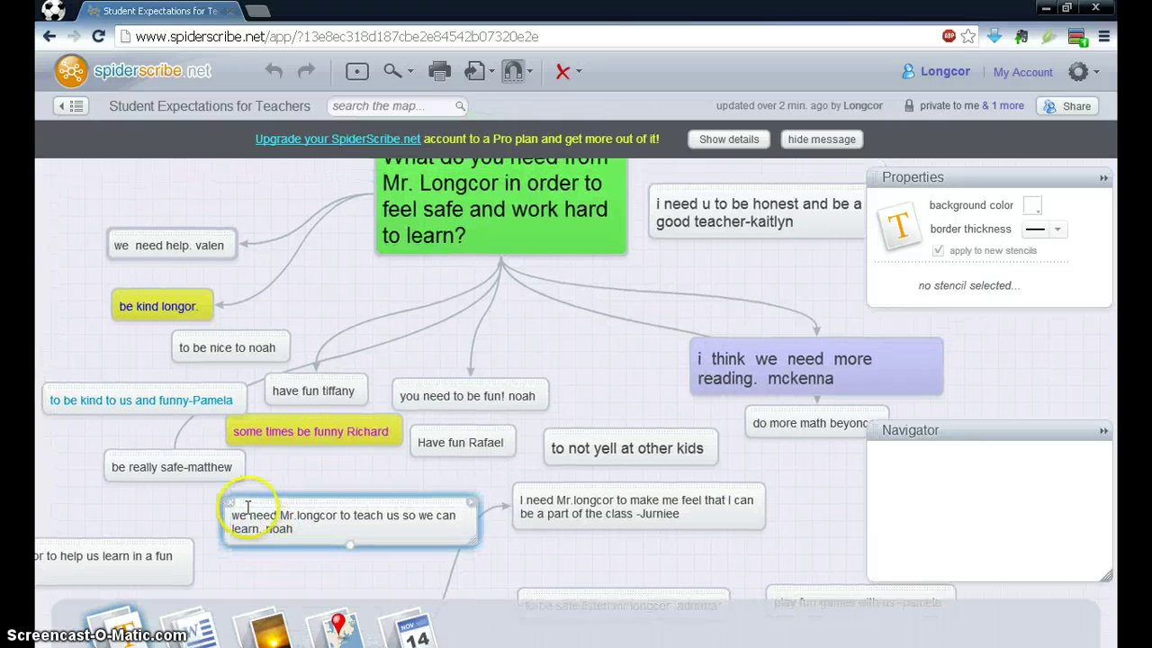
left_click_drag(321, 315, 324, 406)
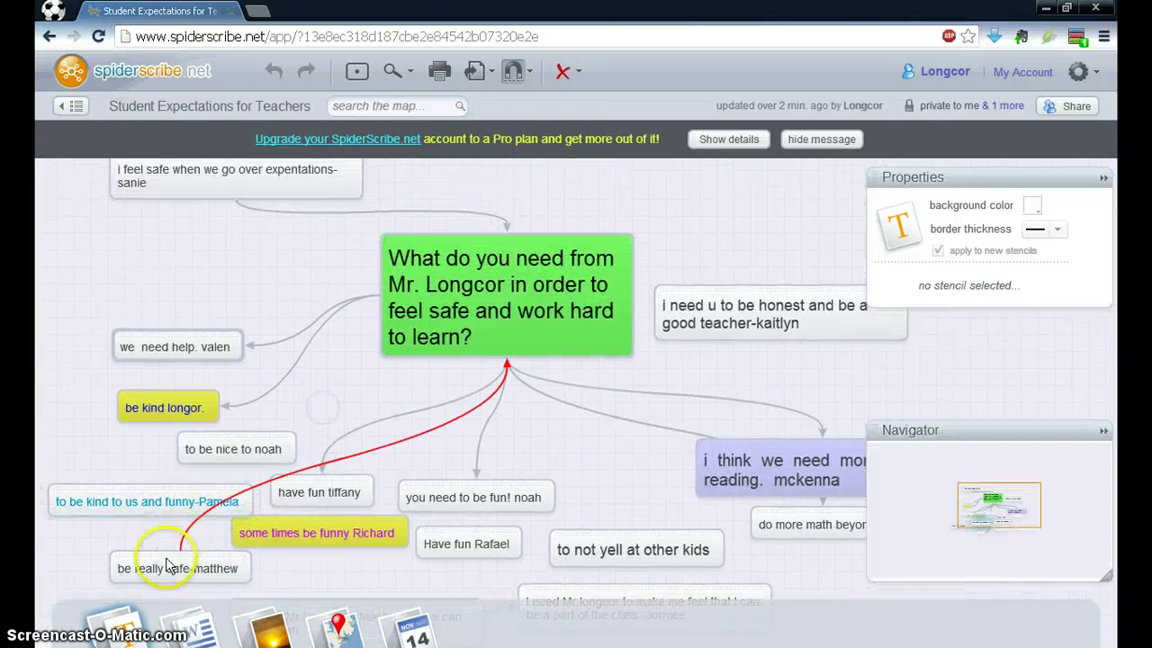